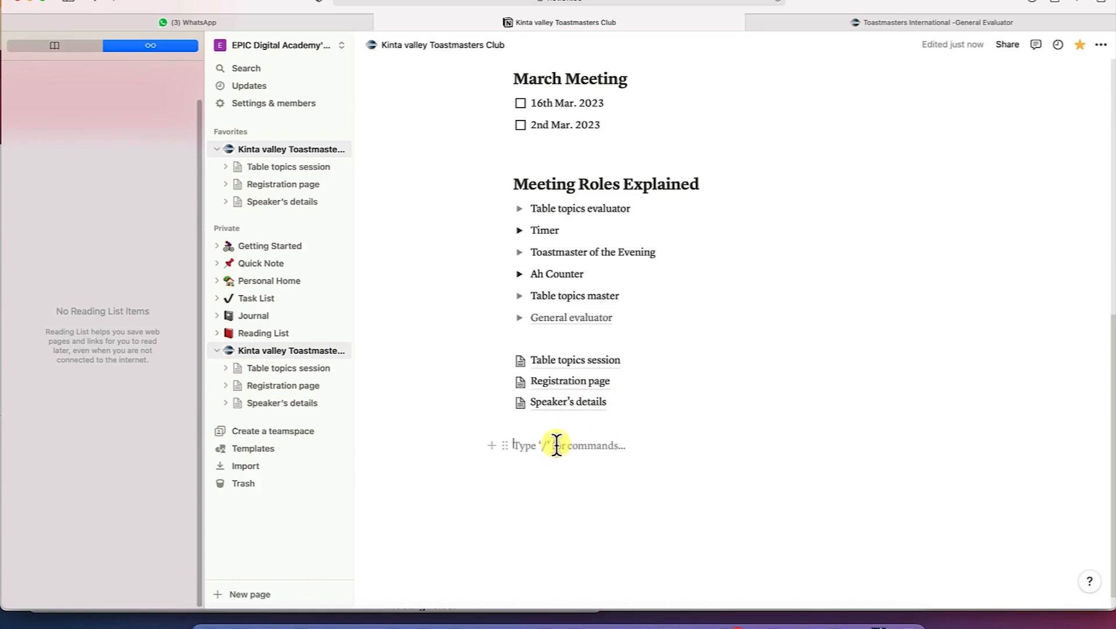
Bring up the database block options with /da on the empty line below the page links.
type("/")
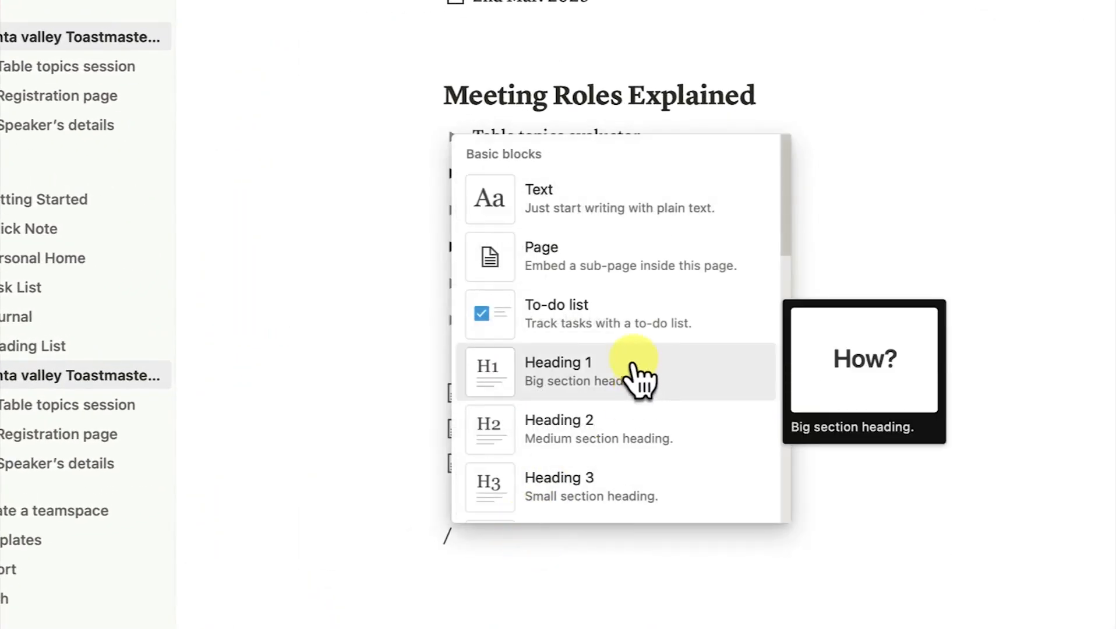
type("dat")
mouse_move(705, 201)
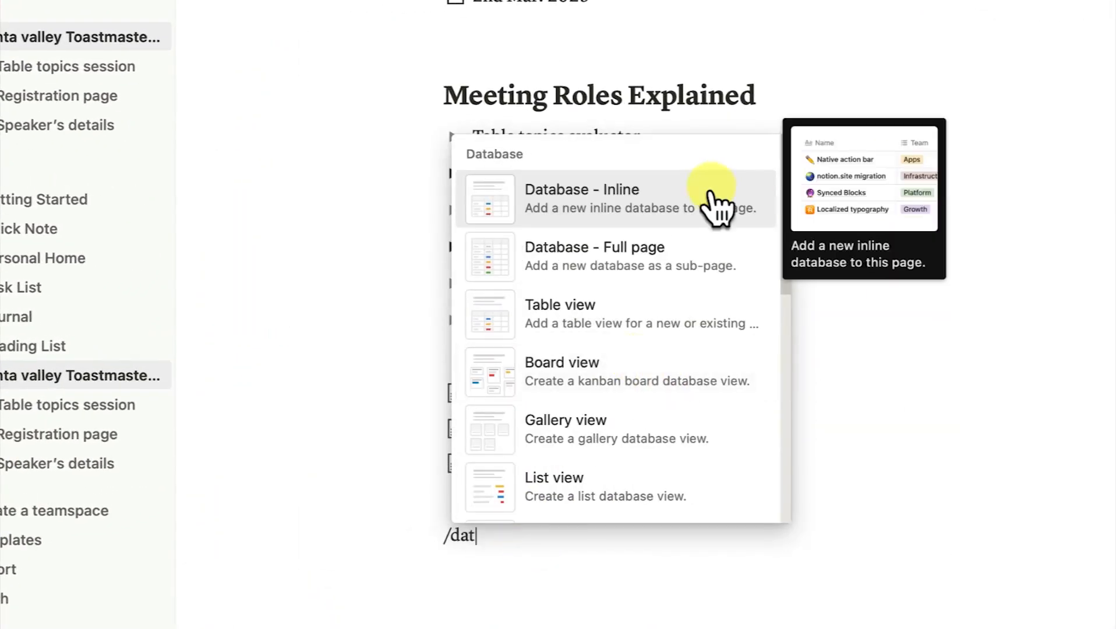
Create a full-page database titled The Speaker's Details as a sub-page of the club page.
left_click(687, 265)
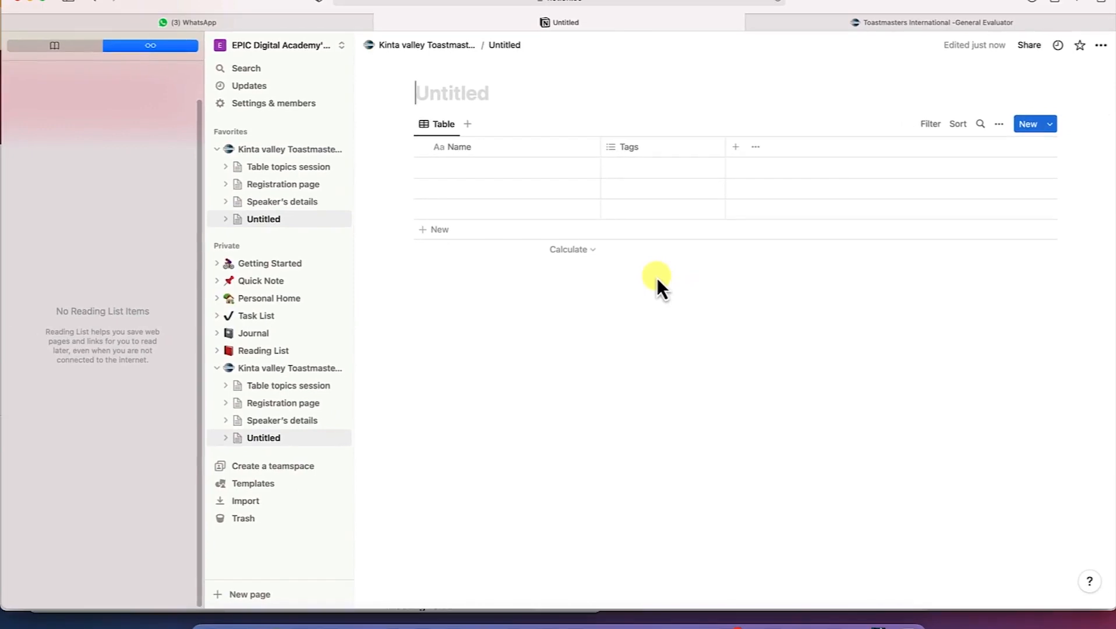
type("Th")
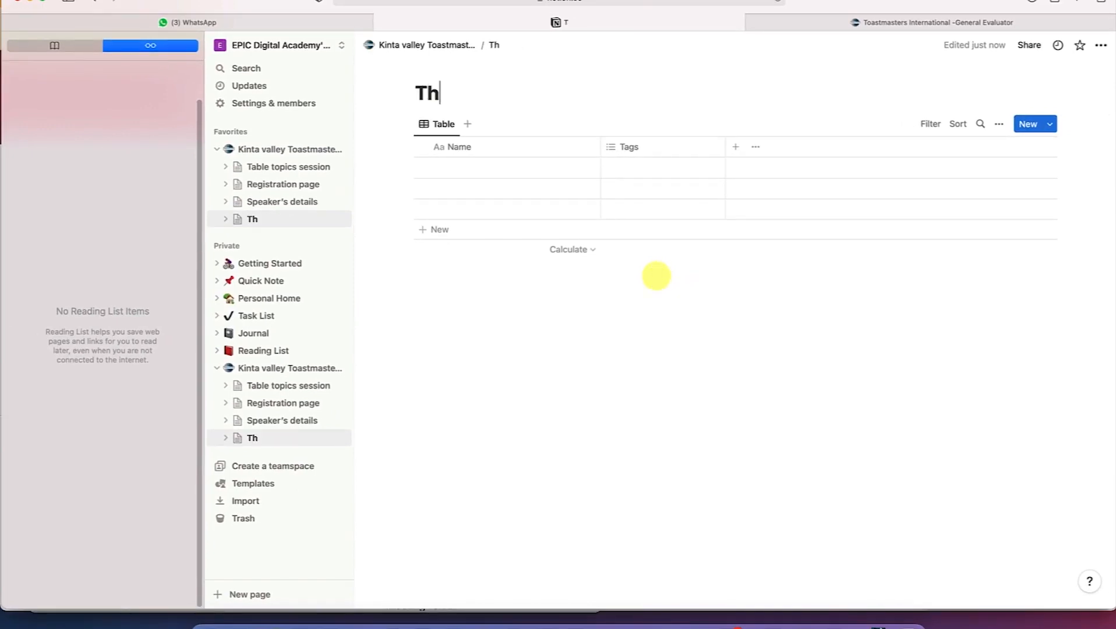
type("e Speaker's Details")
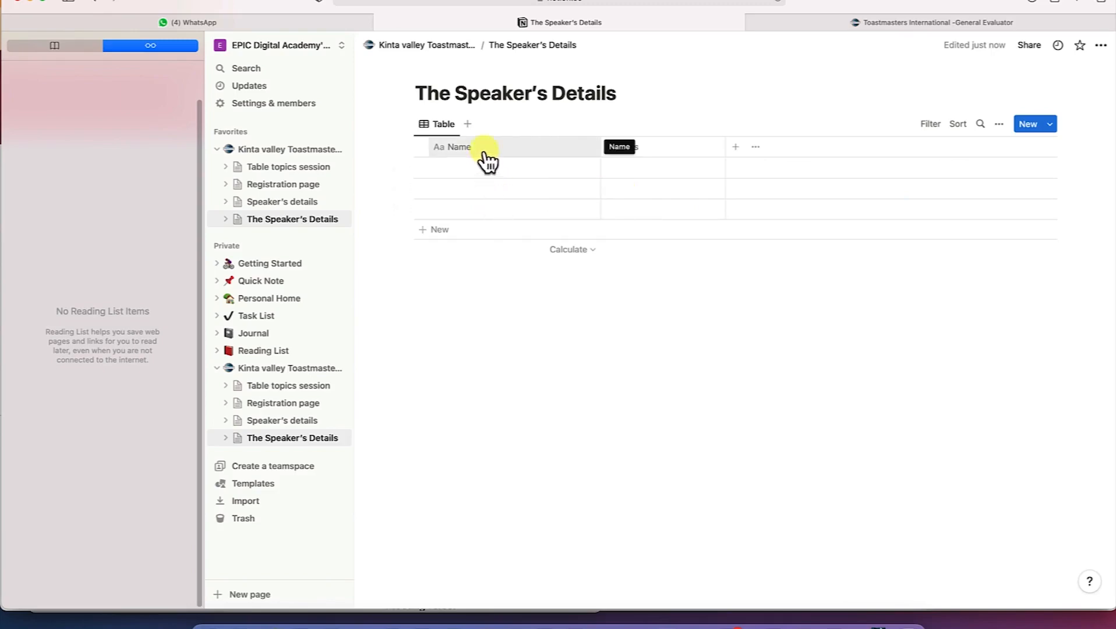
Rename the Name column to Name of Speaker.
left_click(485, 154)
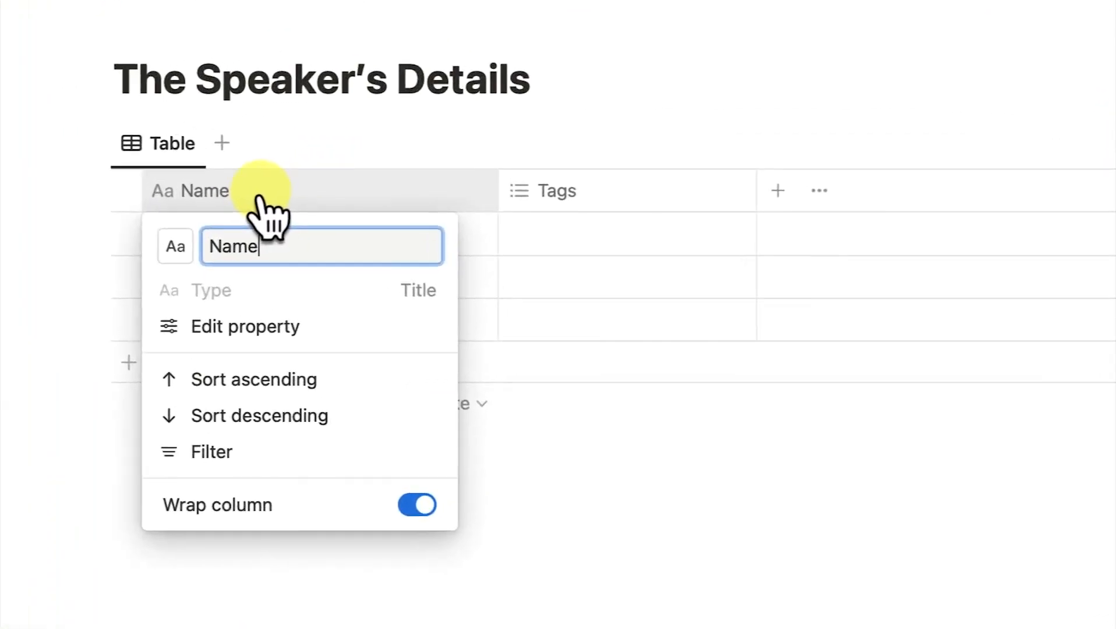
type("of Speaker")
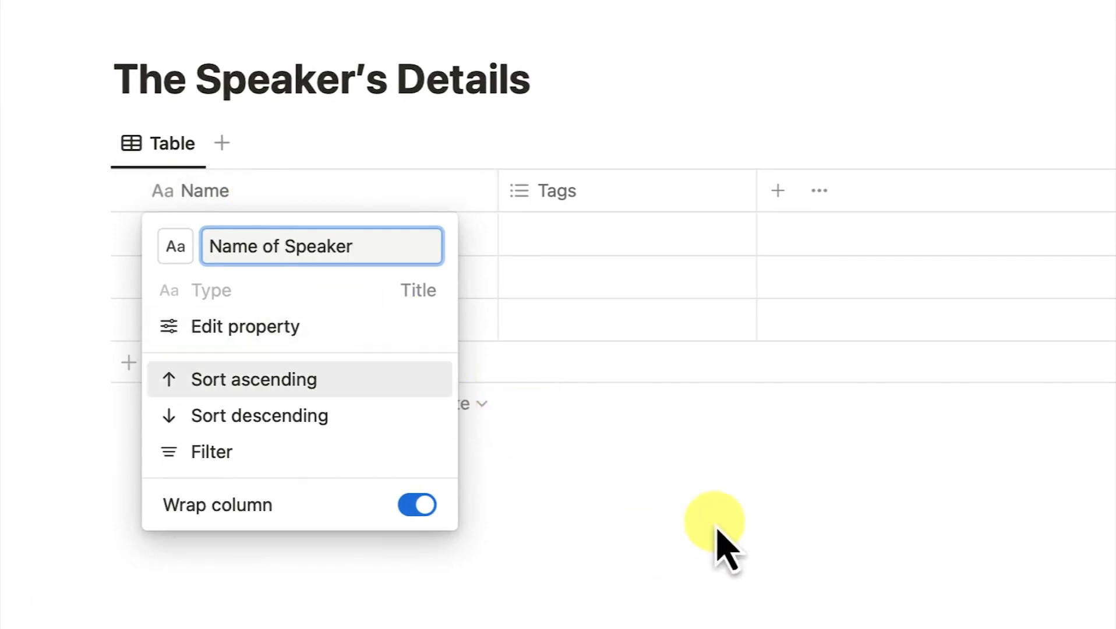
key("Return")
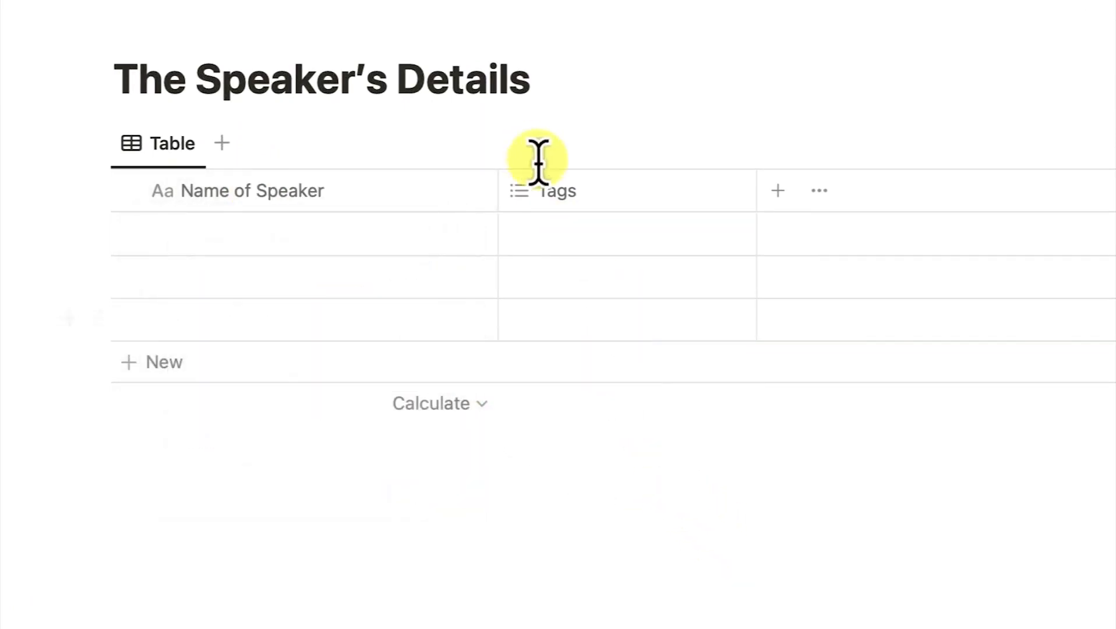
Rename the Tags column to Pathways and change its type to Text.
left_click(596, 191)
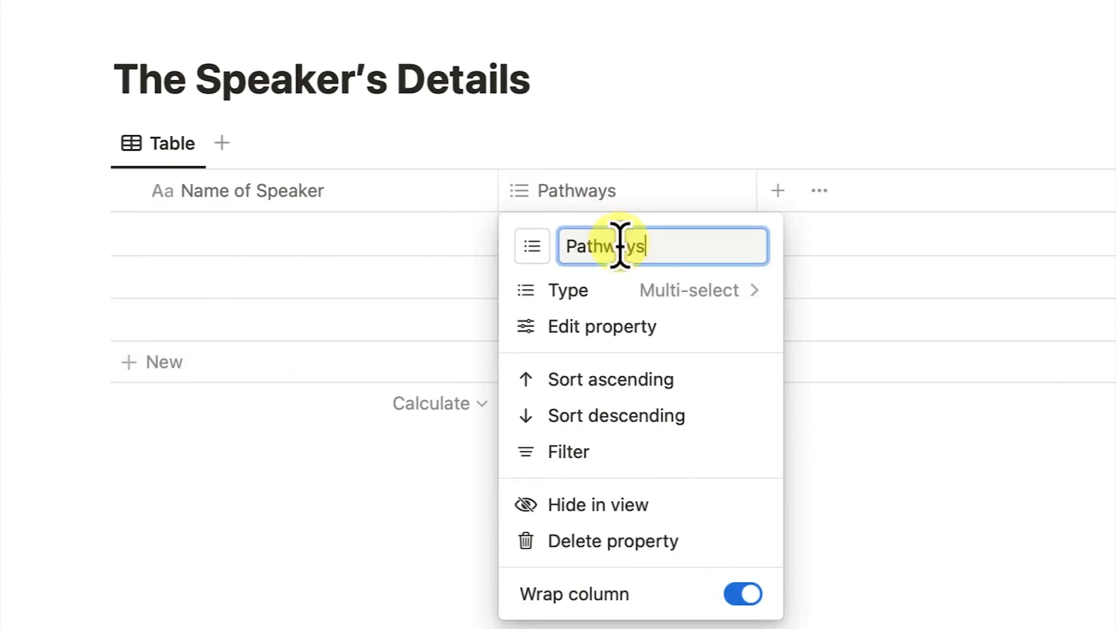
type("Pathways")
left_click(693, 294)
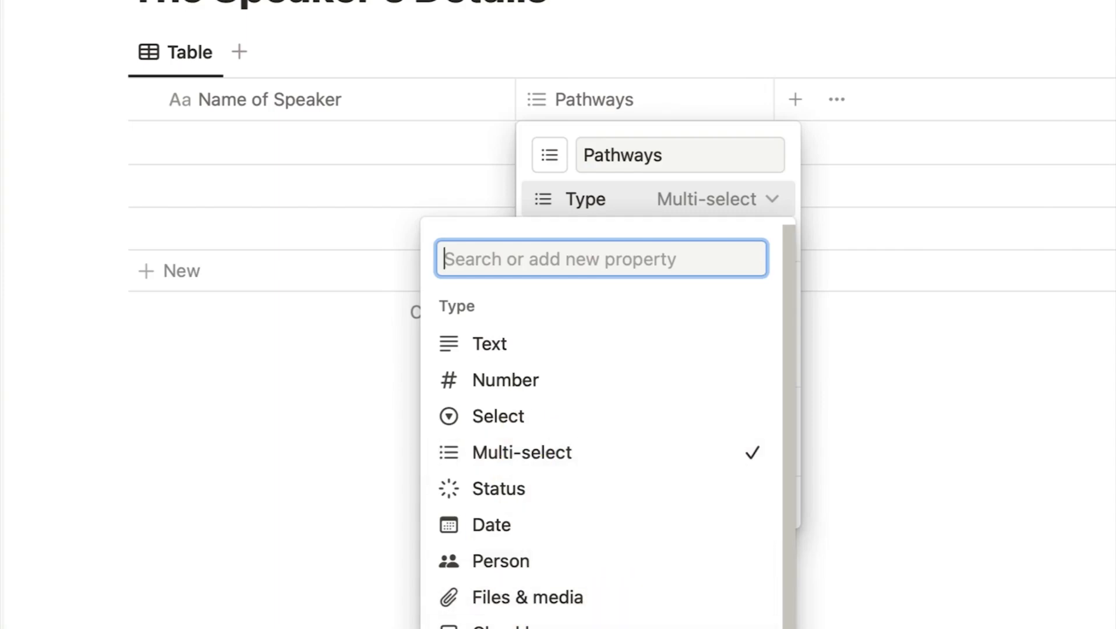
scroll(600, 501, "down", 3)
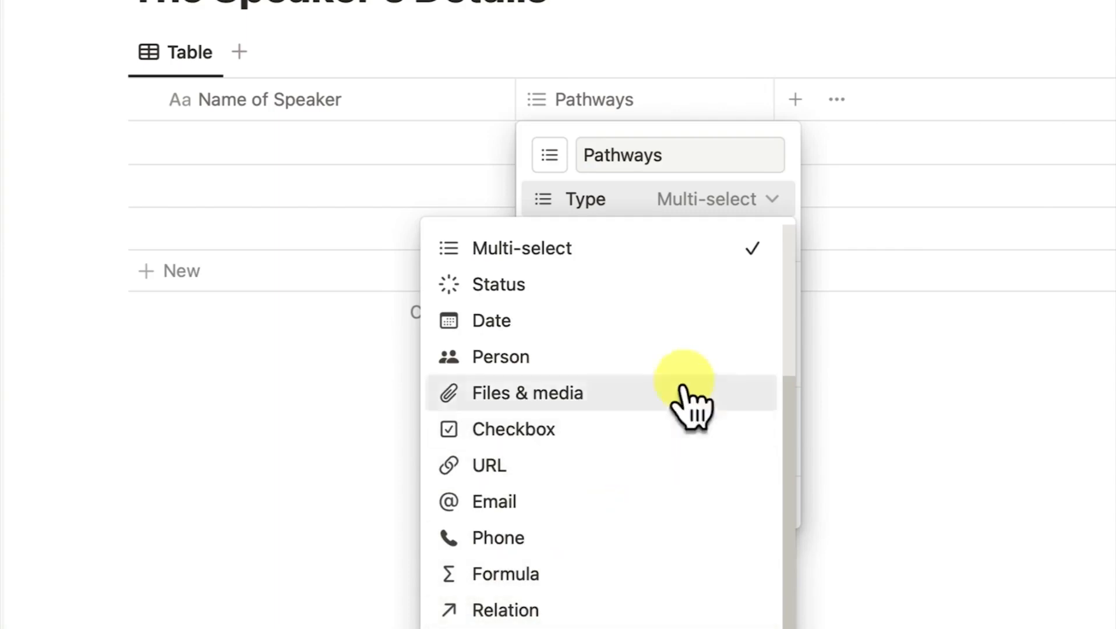
scroll(664, 338, "up", 3)
left_click(540, 358)
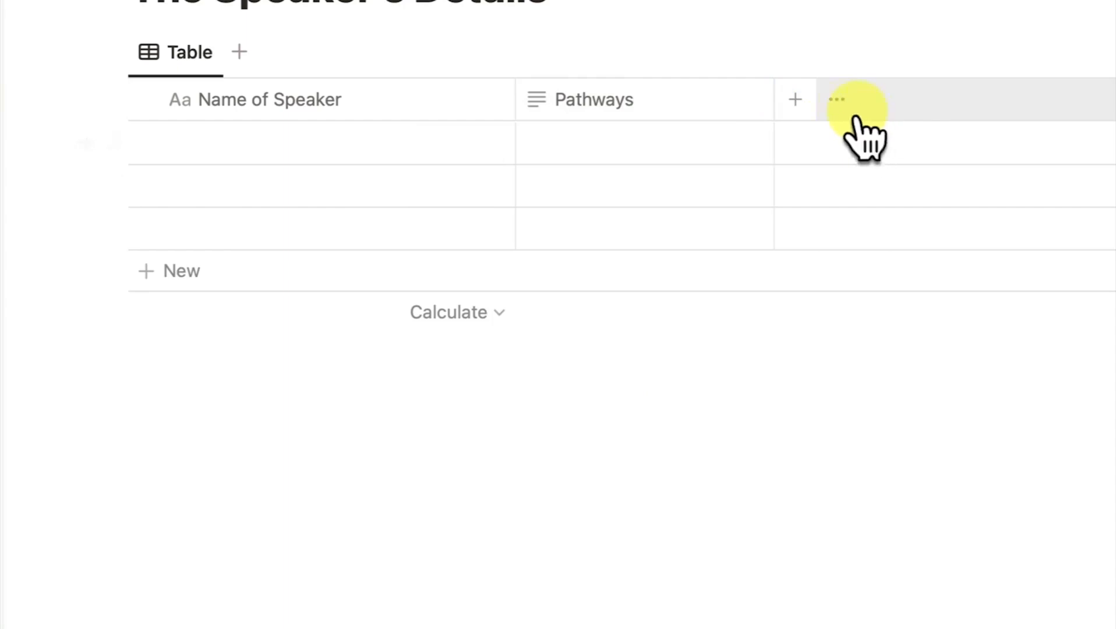
Add a Status property and then a Date property, giving four table columns.
left_click(781, 100)
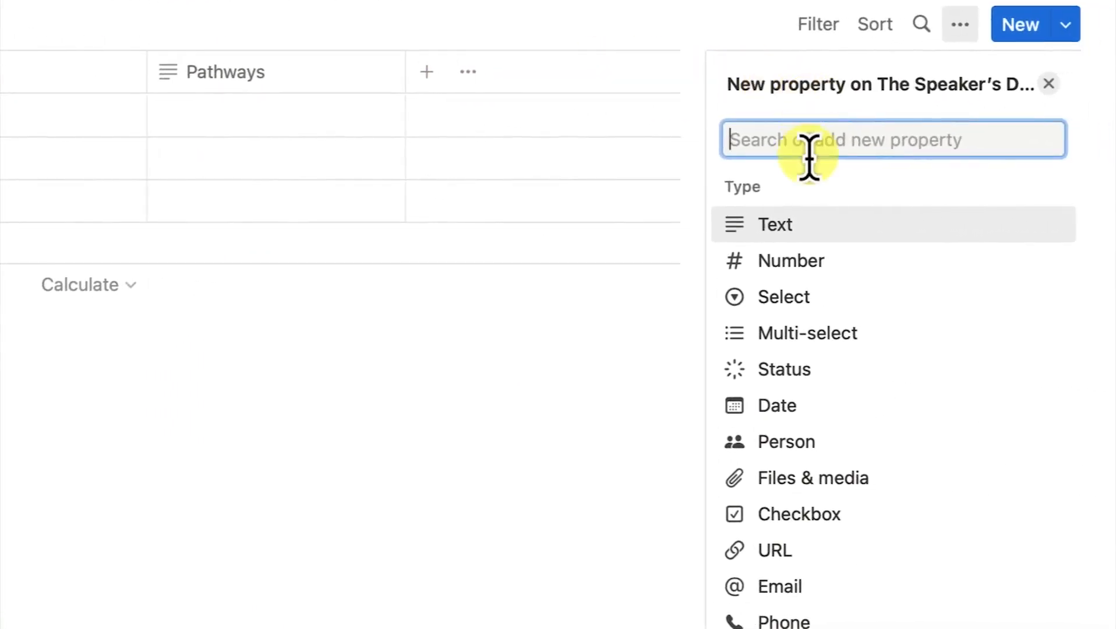
left_click(814, 373)
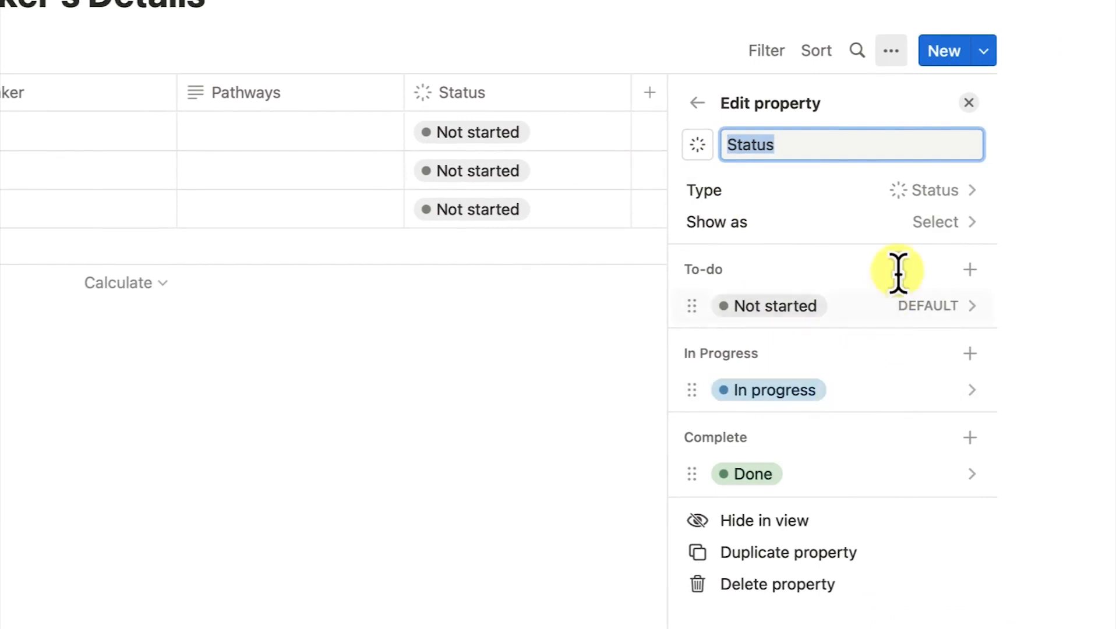
left_click(968, 105)
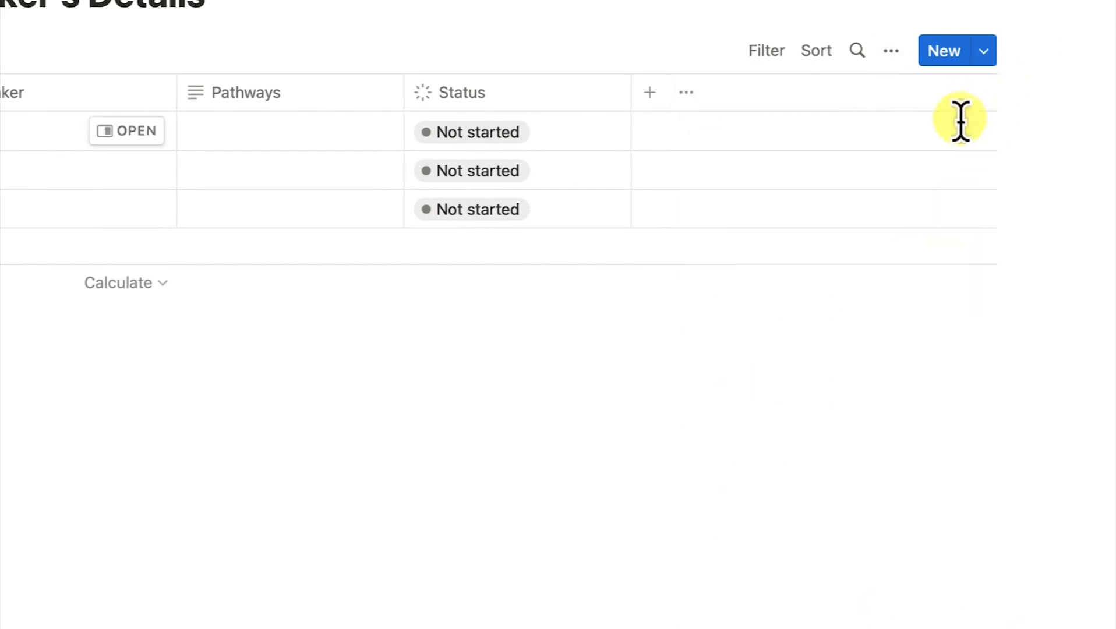
left_click(650, 93)
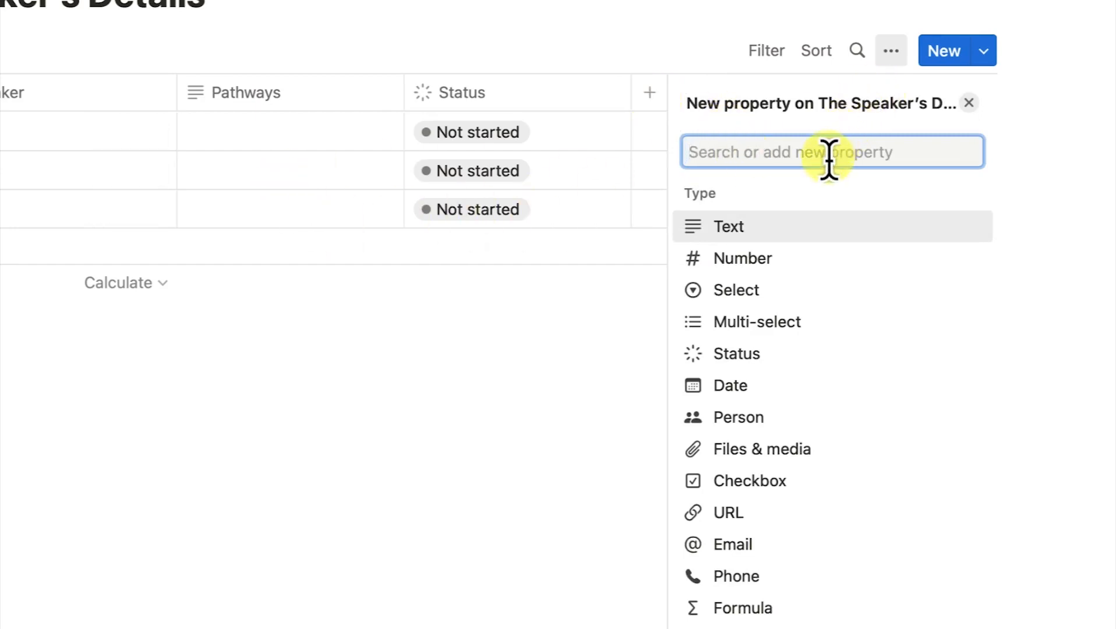
left_click(795, 386)
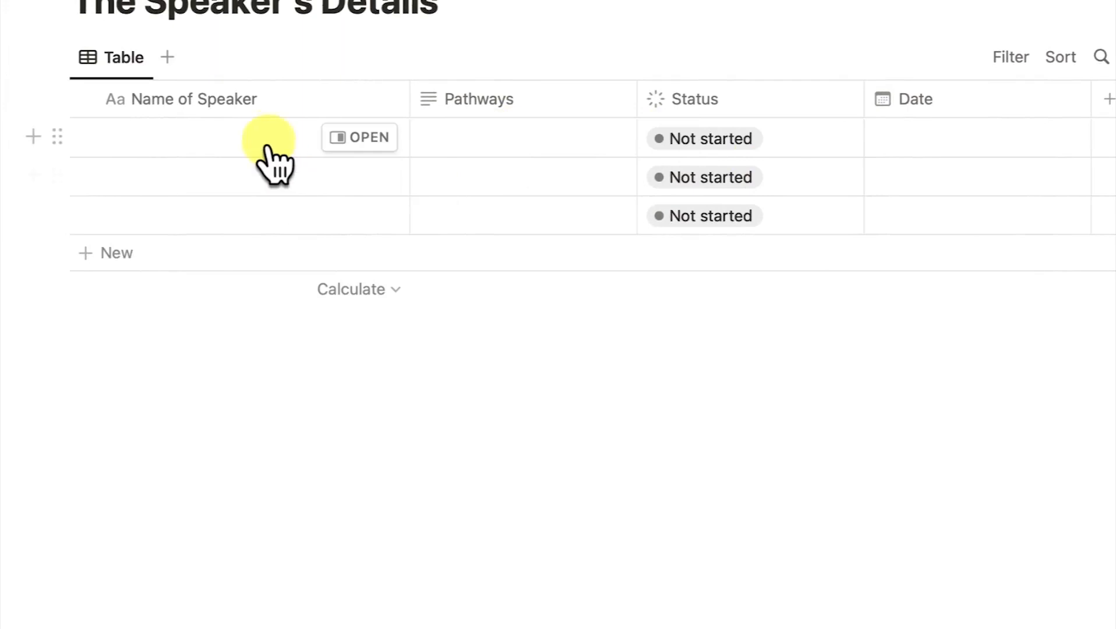
Enter five speaker names in the Name of Speaker column, adding a fourth and fifth row.
left_click(236, 139)
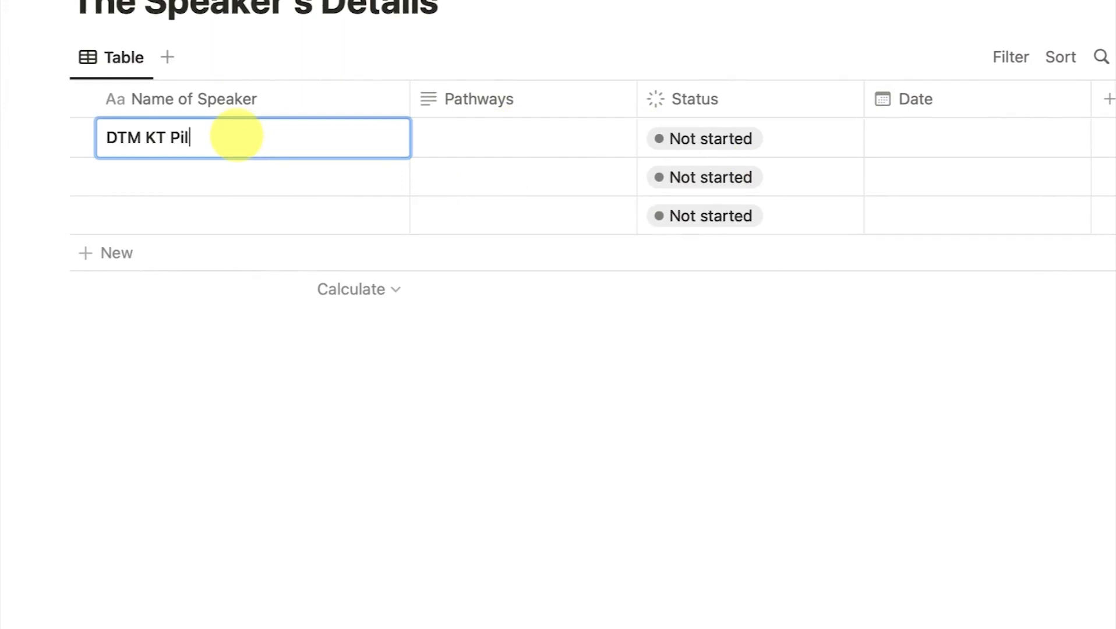
key("Return")
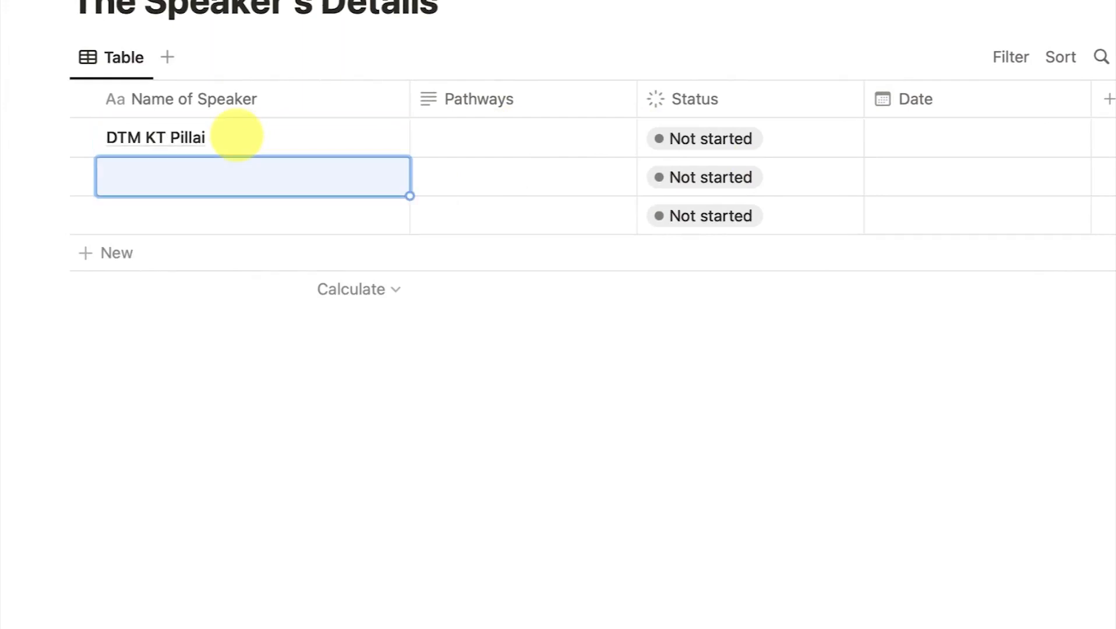
type("Dr. Rasheed")
key("Return")
type("Dr. Idris")
key("Return")
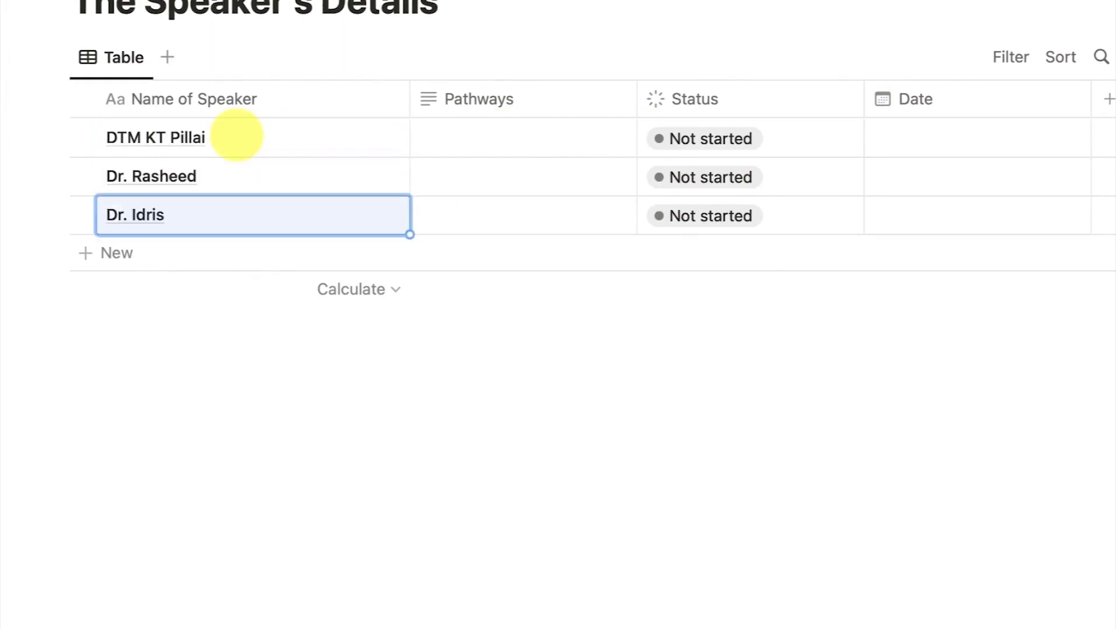
key("Return")
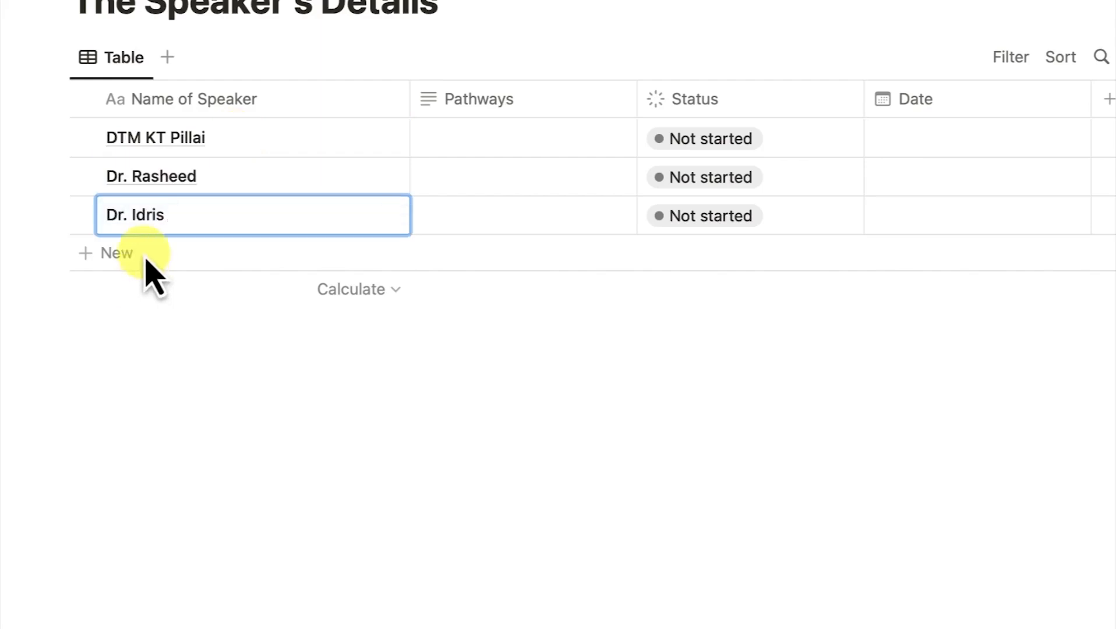
left_click(129, 255)
key("Return")
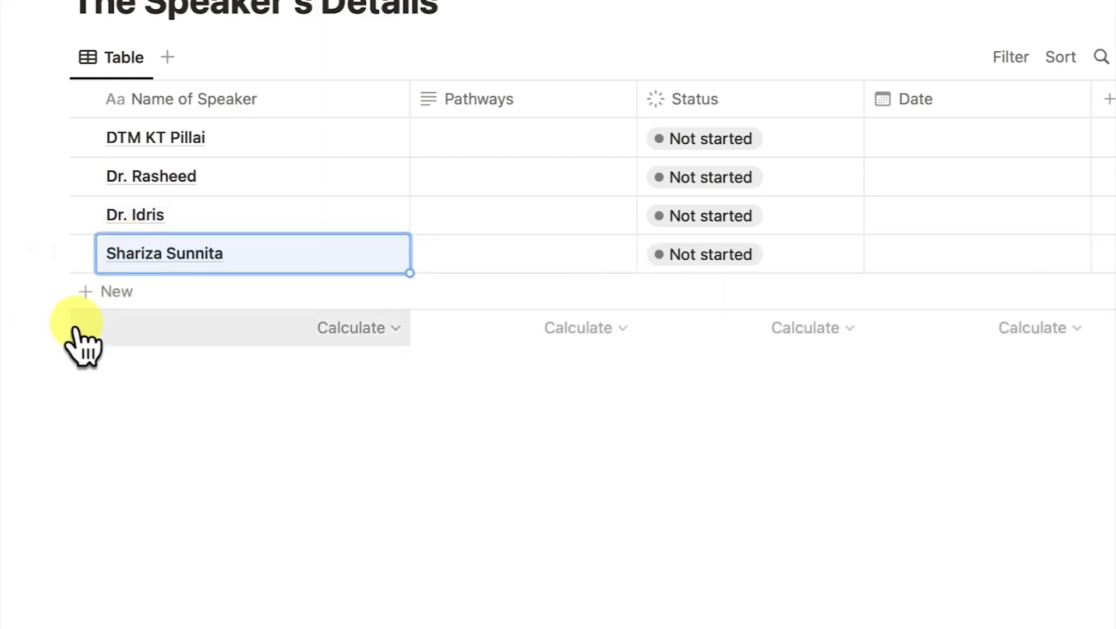
left_click(107, 296)
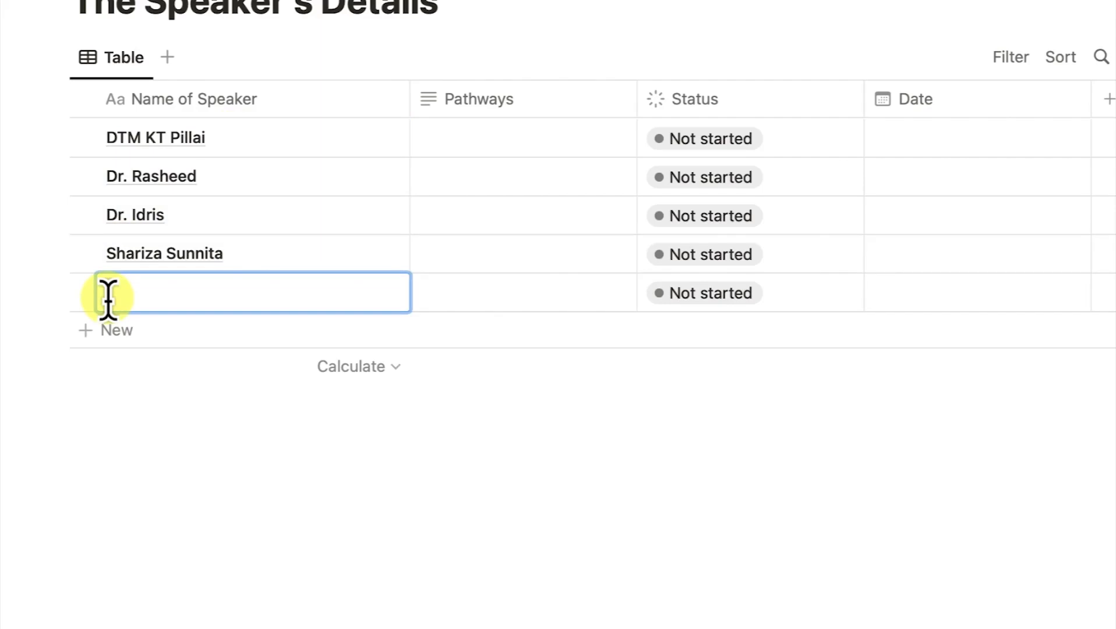
Fill Pathways with Leadership development, Presentation Mastery, Effective coaching, Presentation mastery, Effective coaching.
left_click(520, 140)
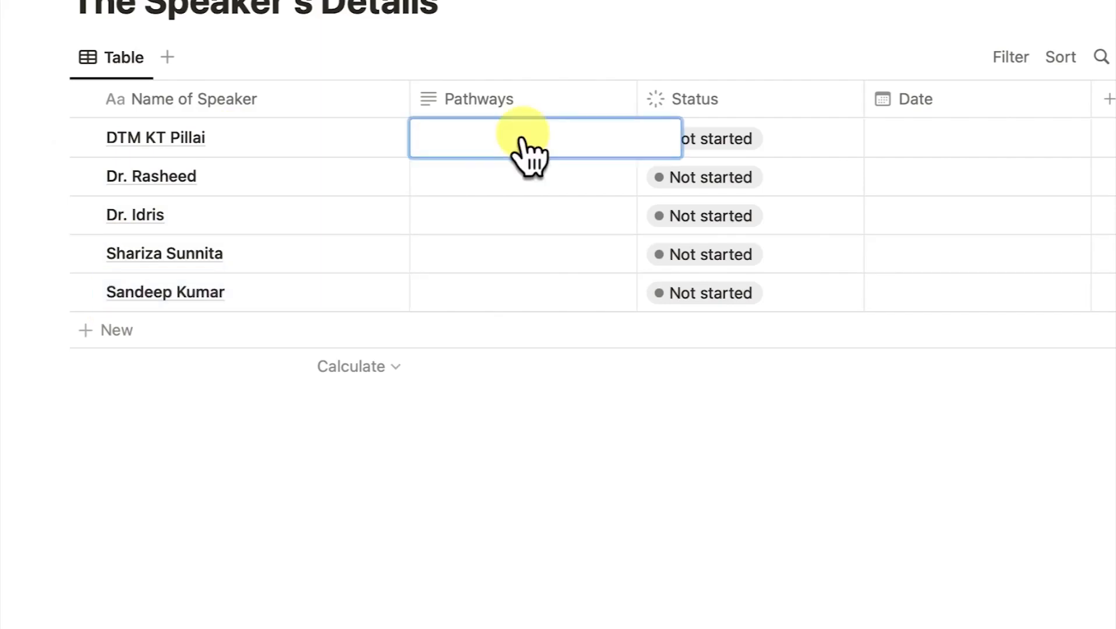
type("Leadership development")
key("Return")
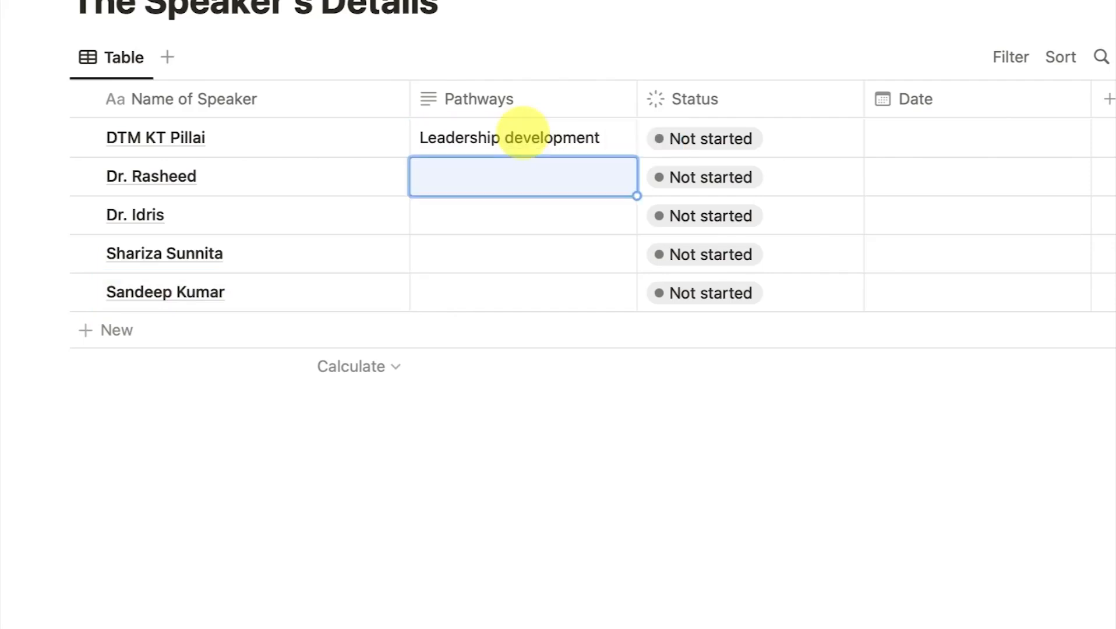
type("Presentation Mastery")
key("Return")
type("Effective coaching")
key("Return")
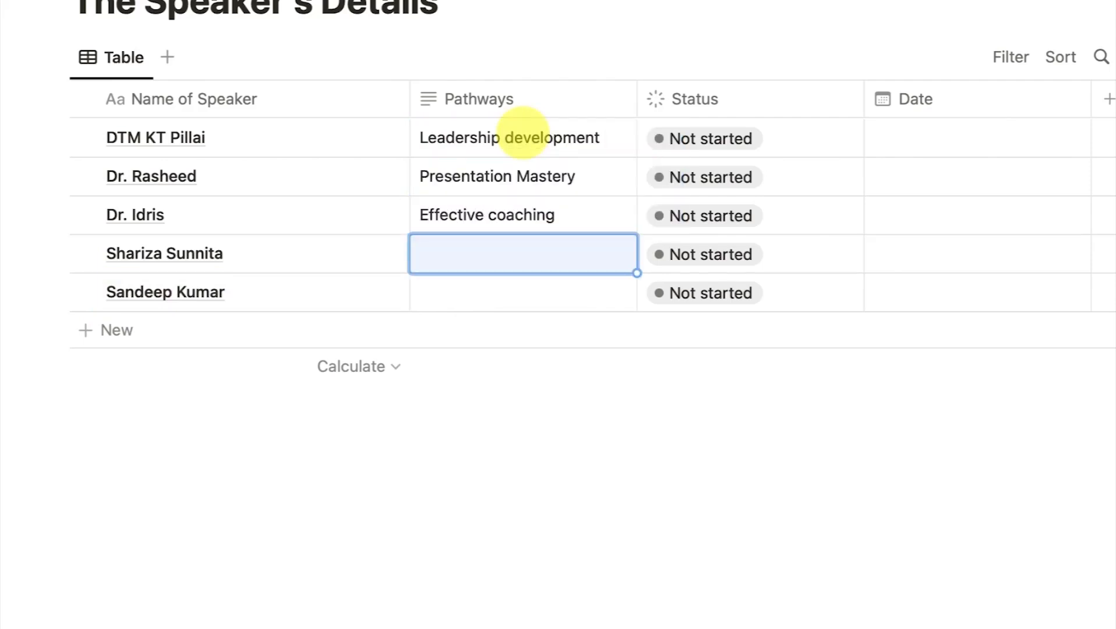
type("Presentation mastery")
key("Return")
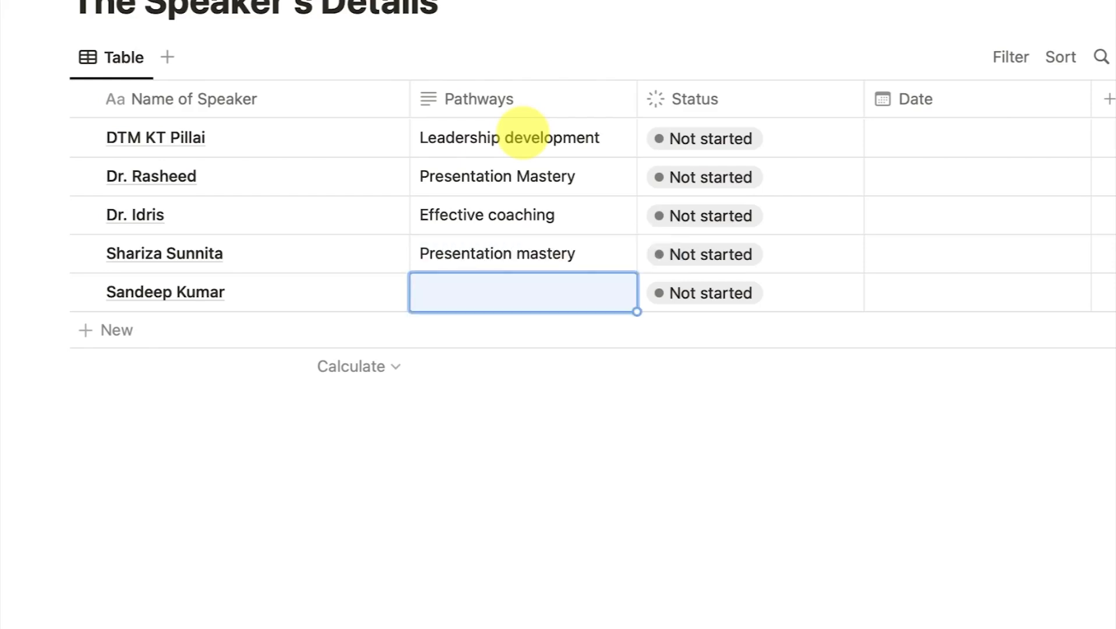
type("Effective coaching")
key("Return")
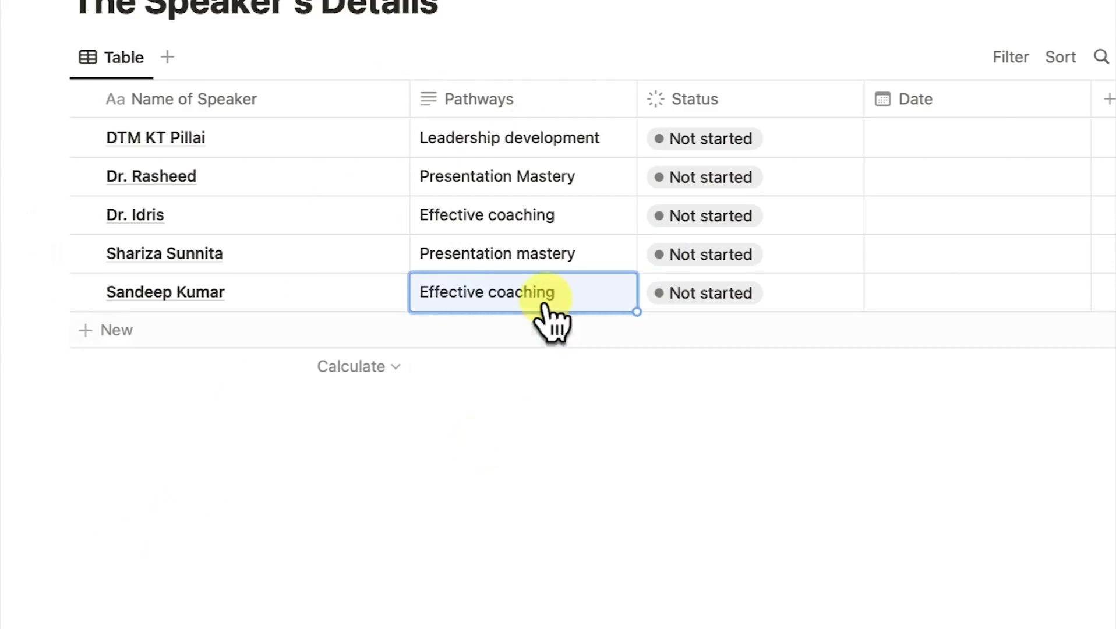
Set rows one to three to In progress, Done, In progress, and the last to Done.
left_click(734, 145)
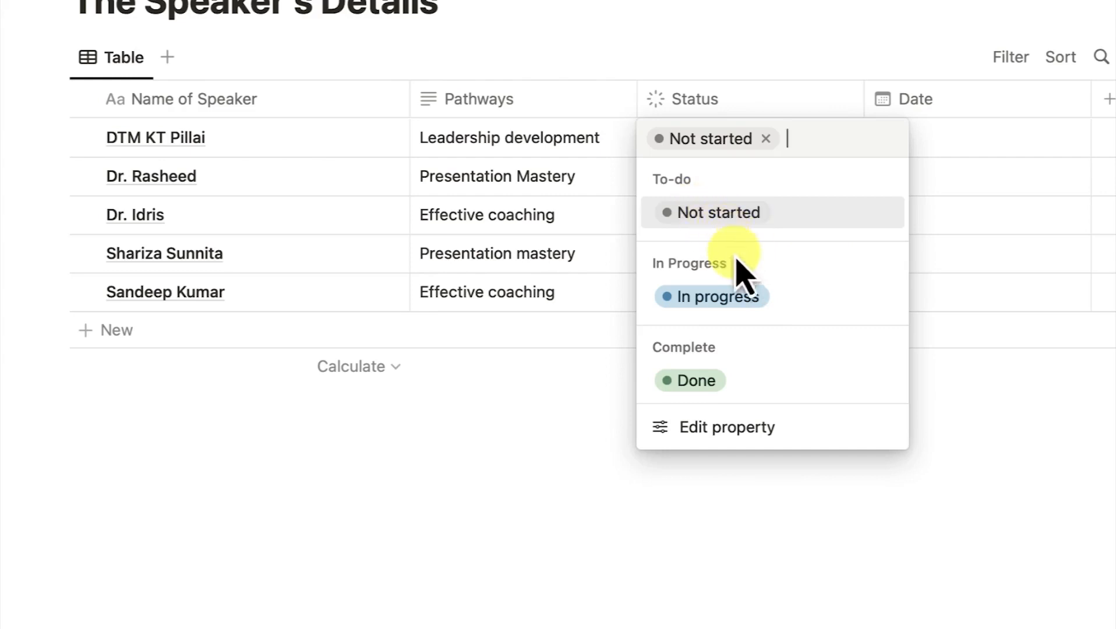
left_click(737, 309)
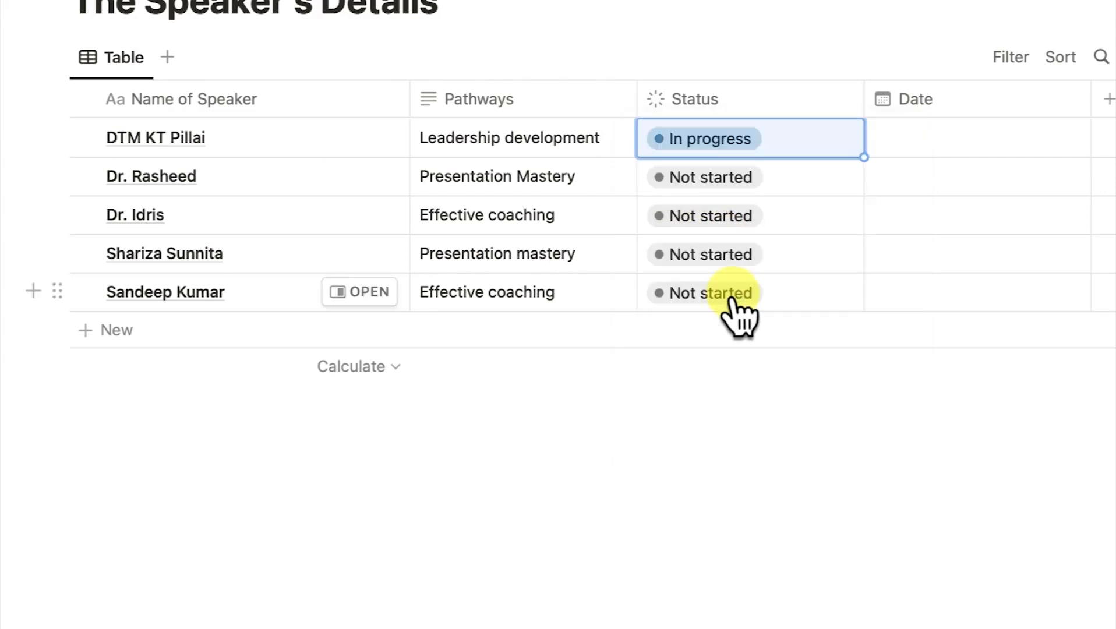
left_click(738, 176)
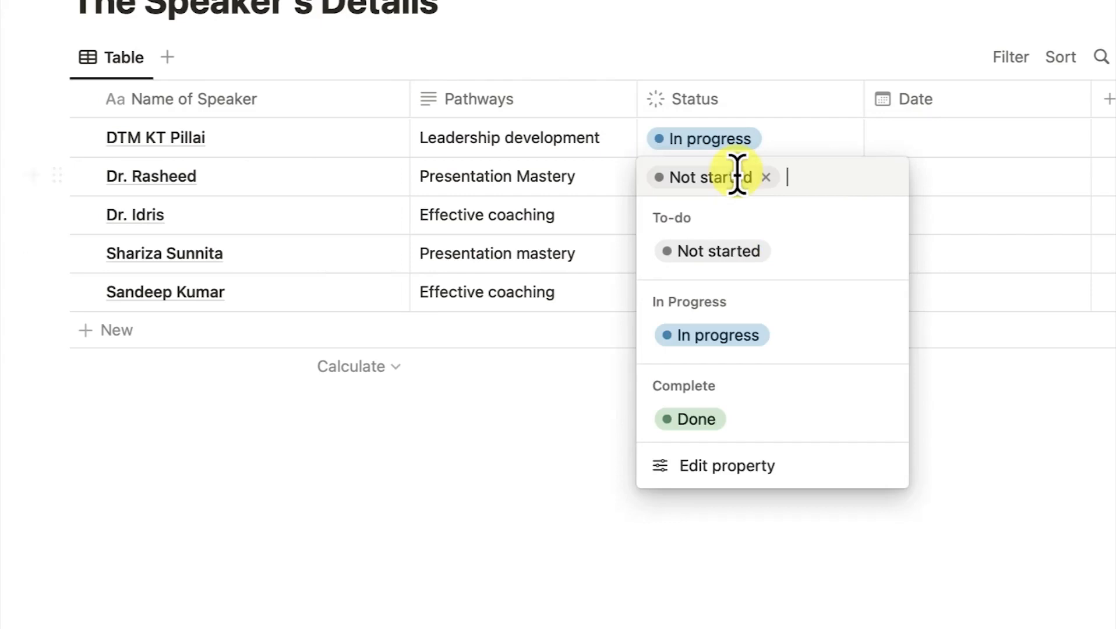
left_click(735, 424)
left_click(725, 215)
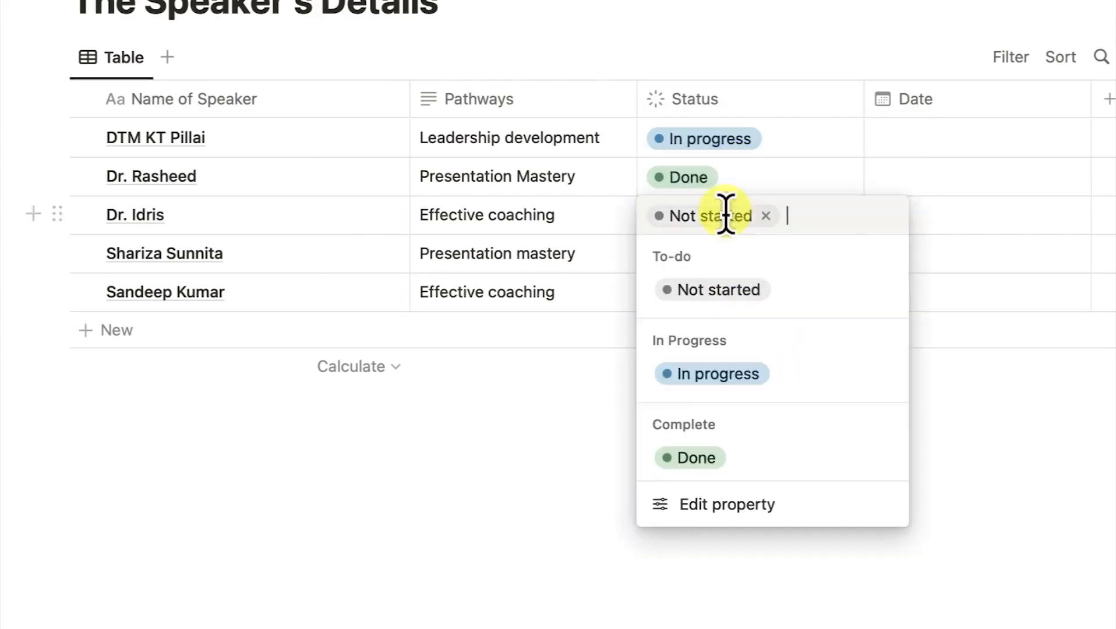
left_click(717, 374)
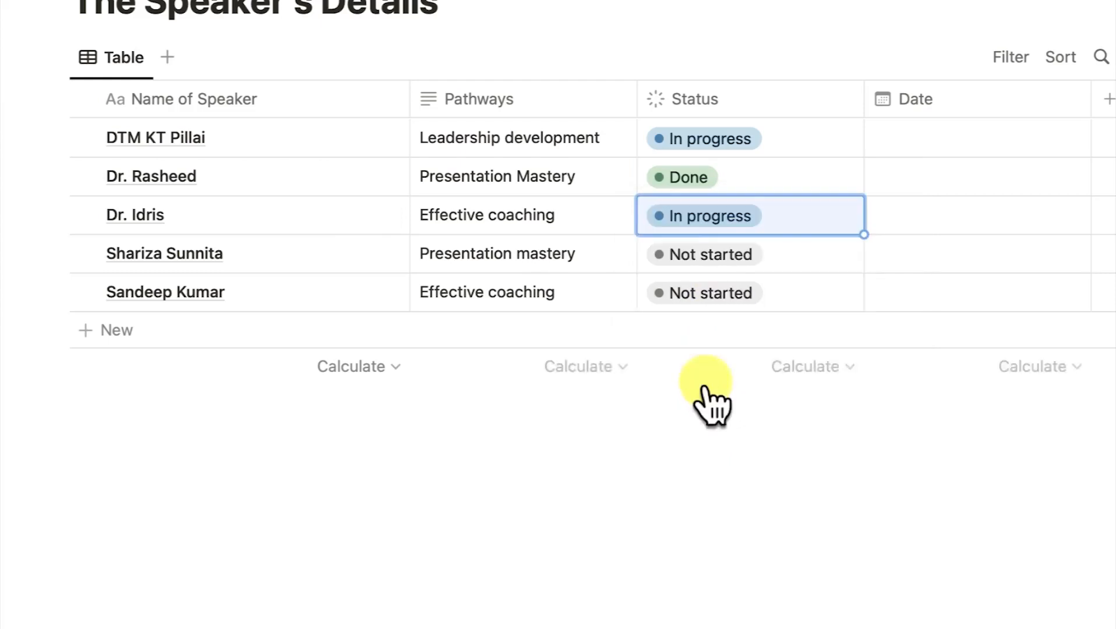
left_click(719, 298)
left_click(694, 533)
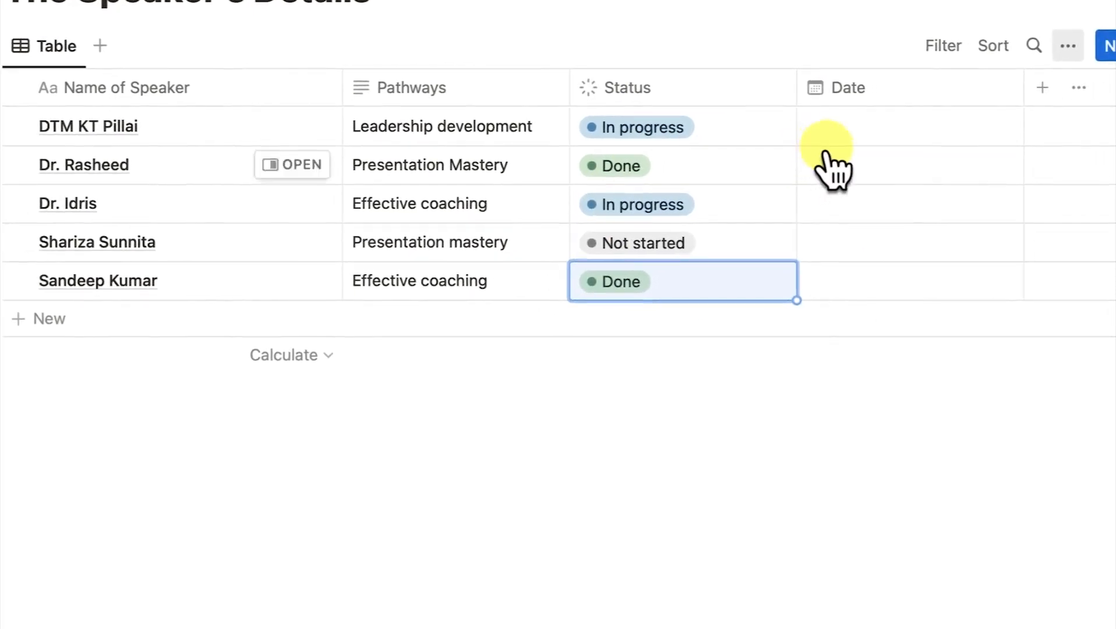
Date the first three speakers February 2, February 16 and March 2, 2023.
left_click(842, 140)
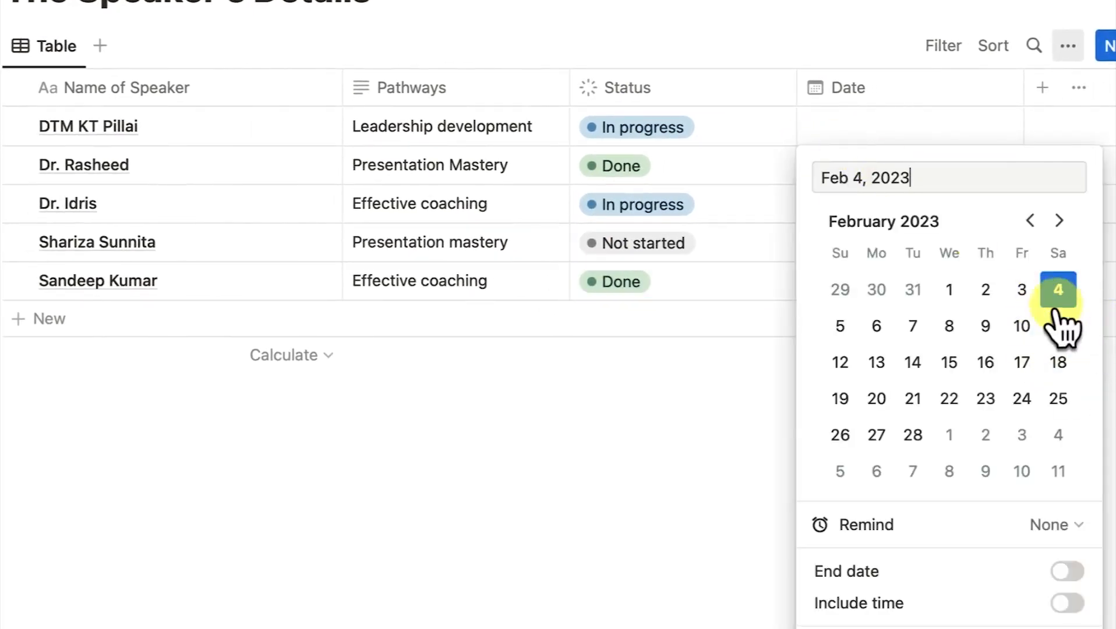
left_click(986, 290)
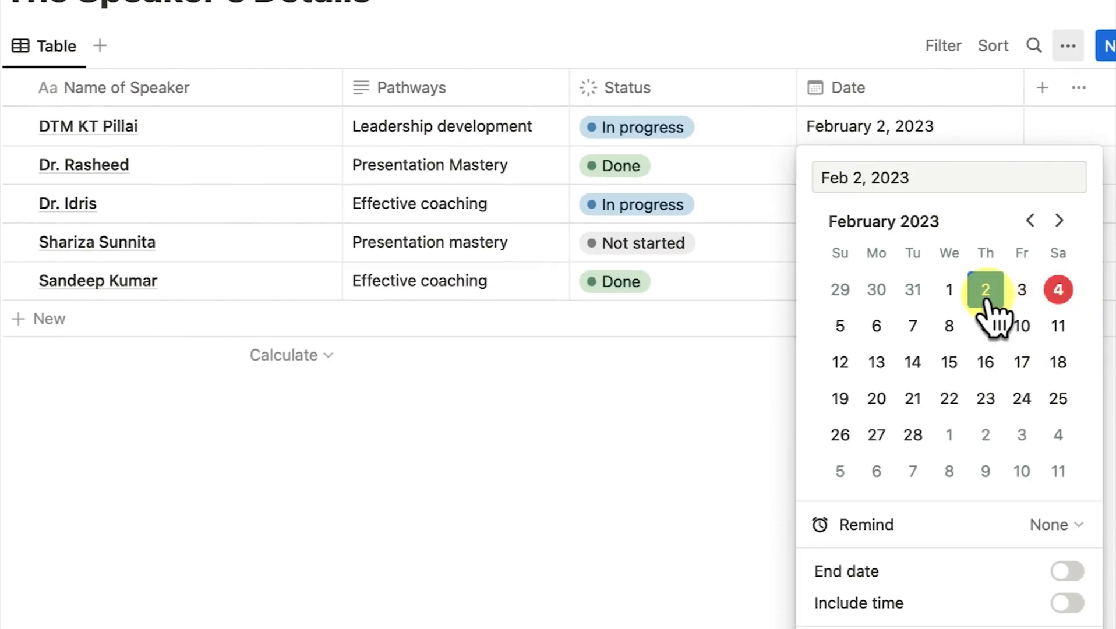
key("Escape")
left_click(837, 169)
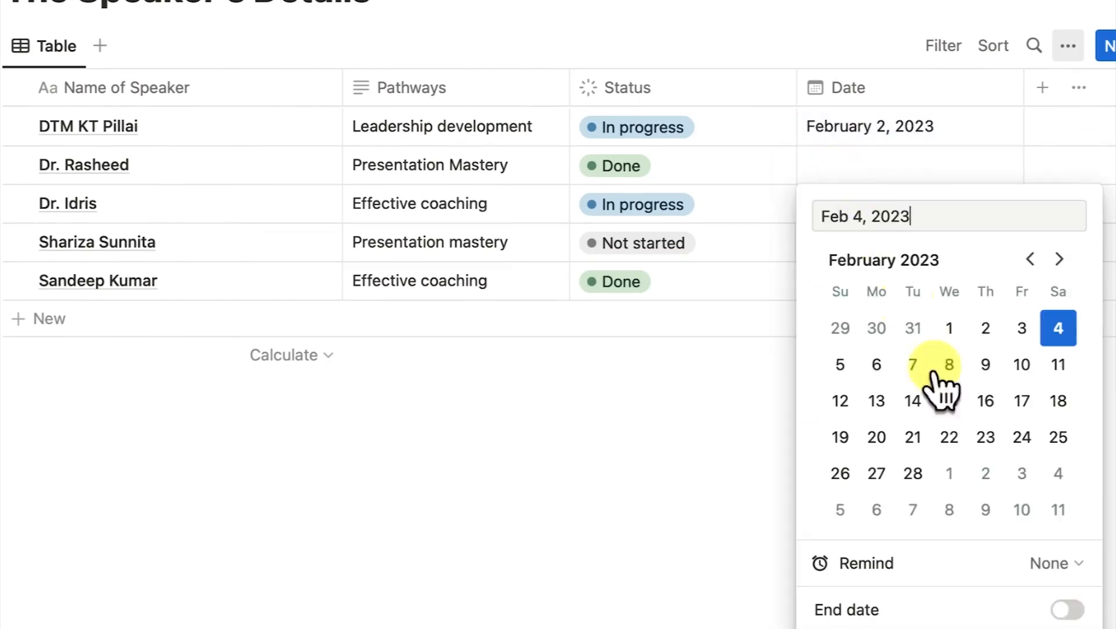
left_click(986, 407)
left_click(863, 217)
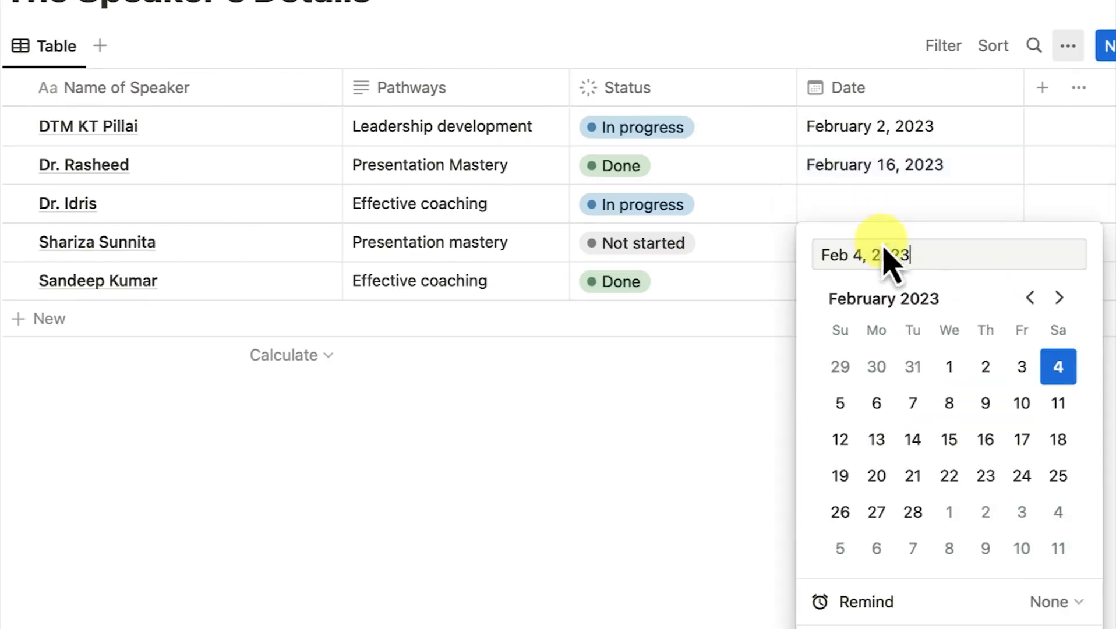
left_click(1059, 299)
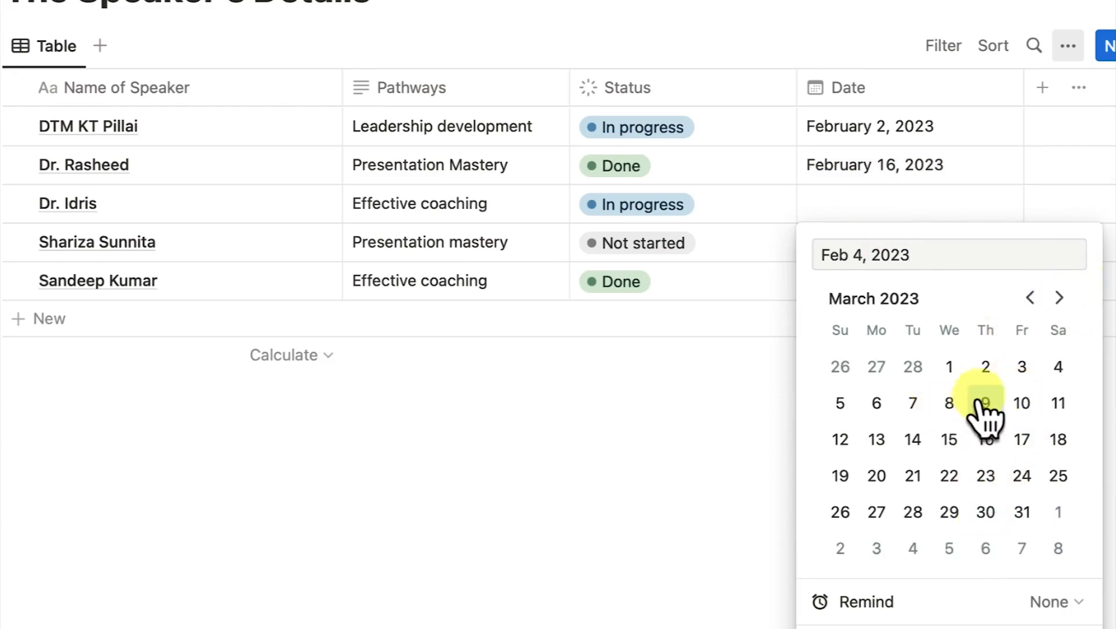
left_click(985, 366)
left_click(696, 428)
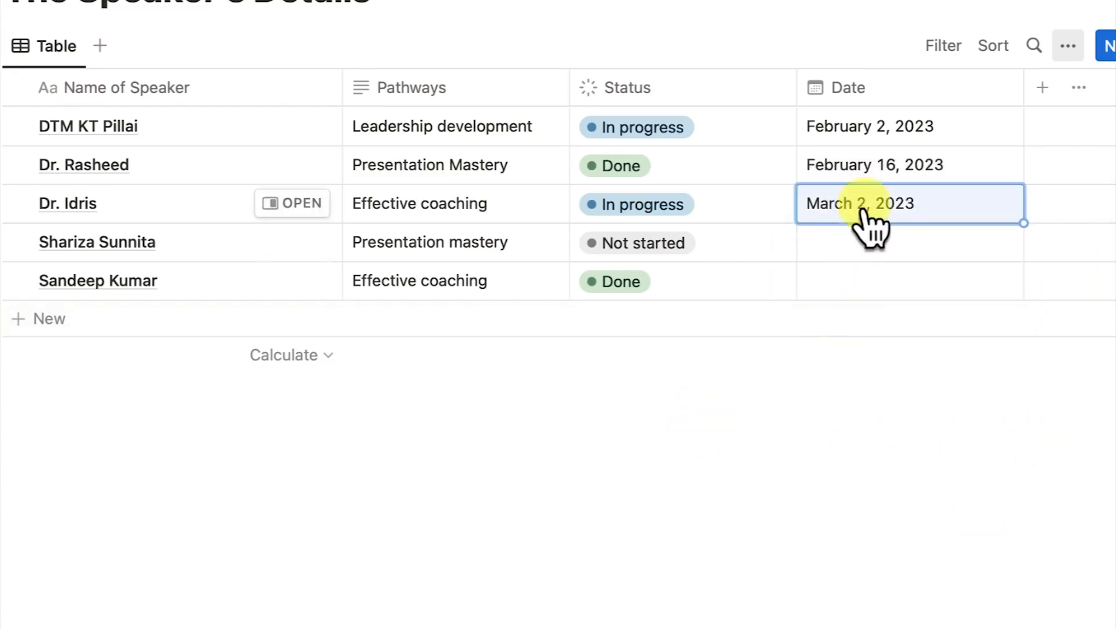
Date the fourth and fifth speakers February 16 and March 2, 2023.
left_click(894, 256)
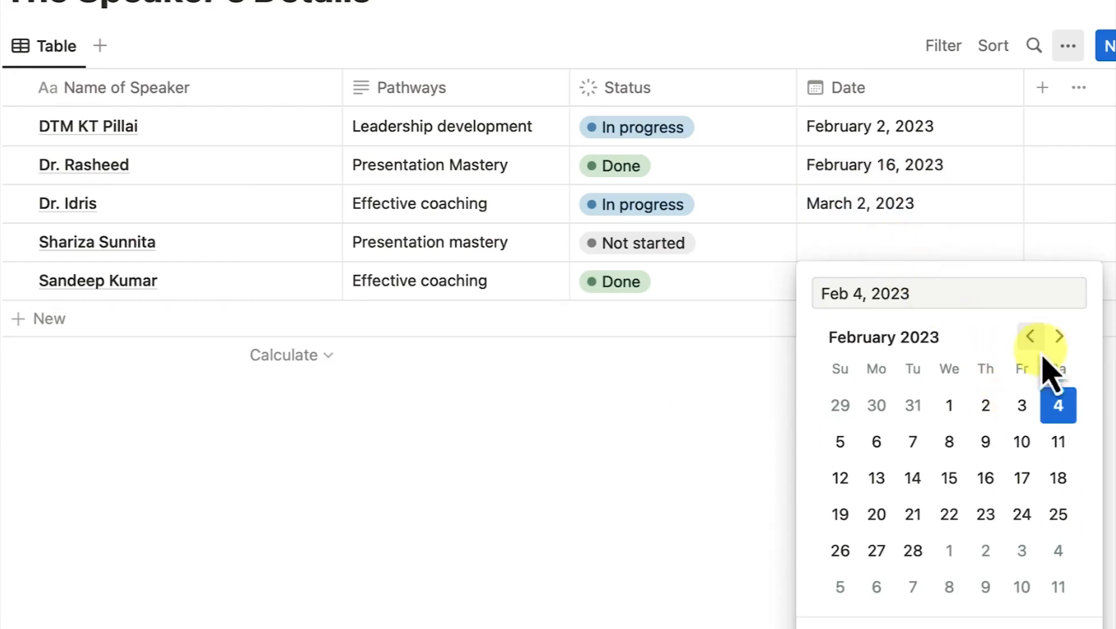
left_click(986, 487)
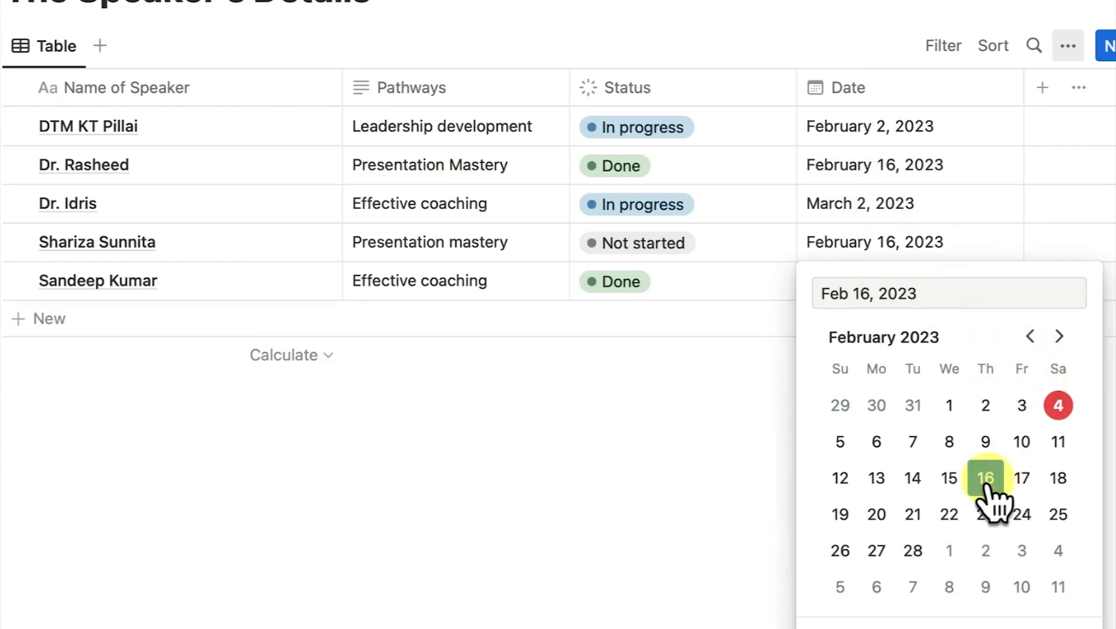
left_click(678, 436)
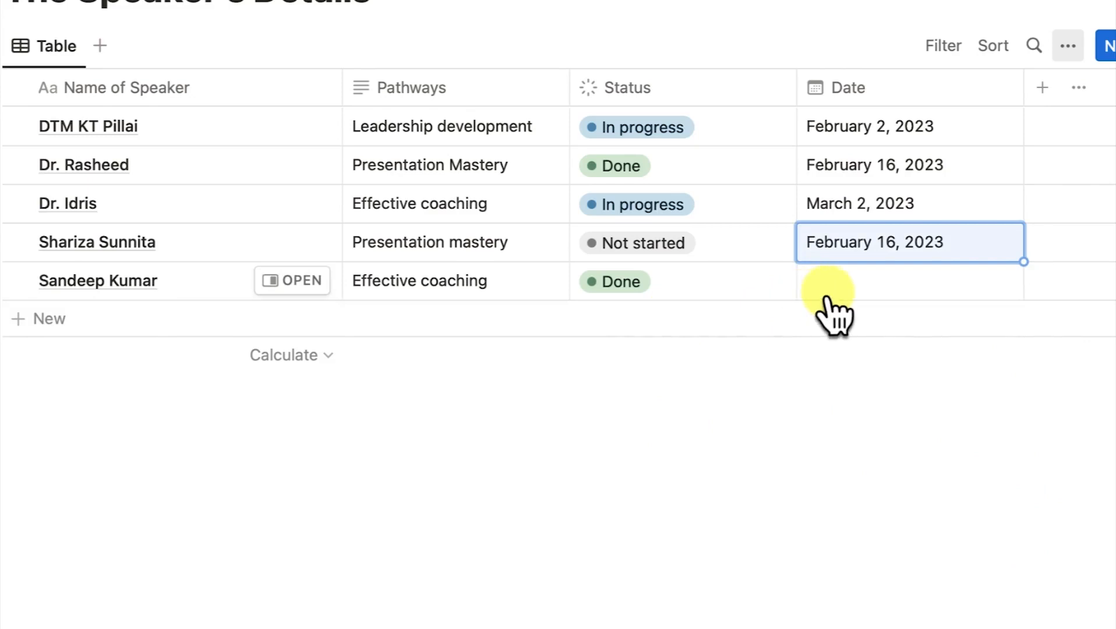
left_click(827, 296)
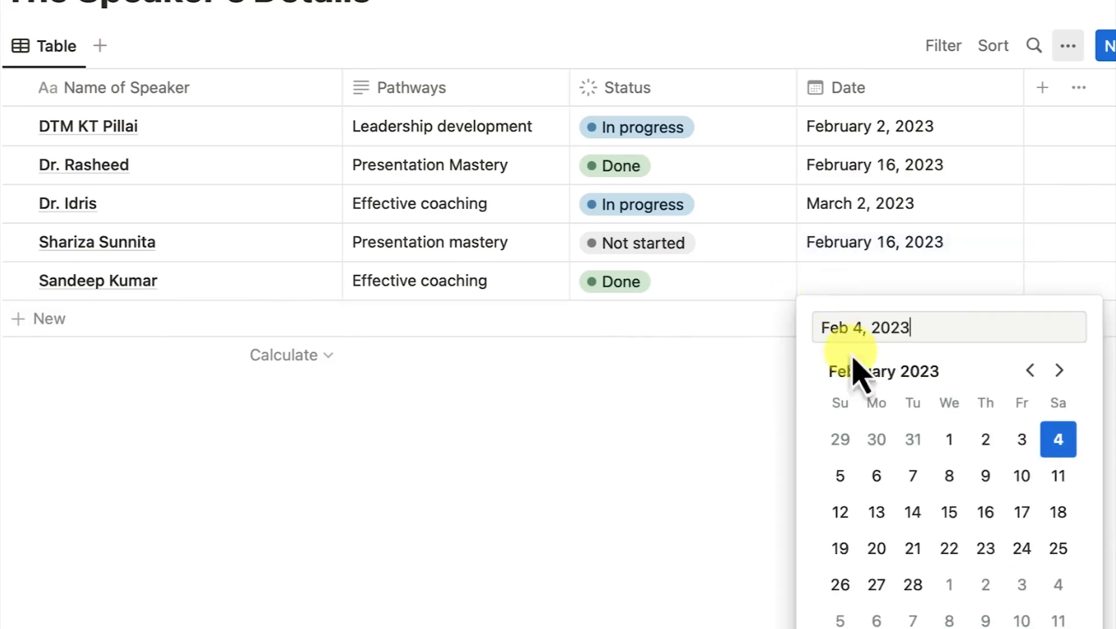
left_click(1060, 371)
left_click(1059, 371)
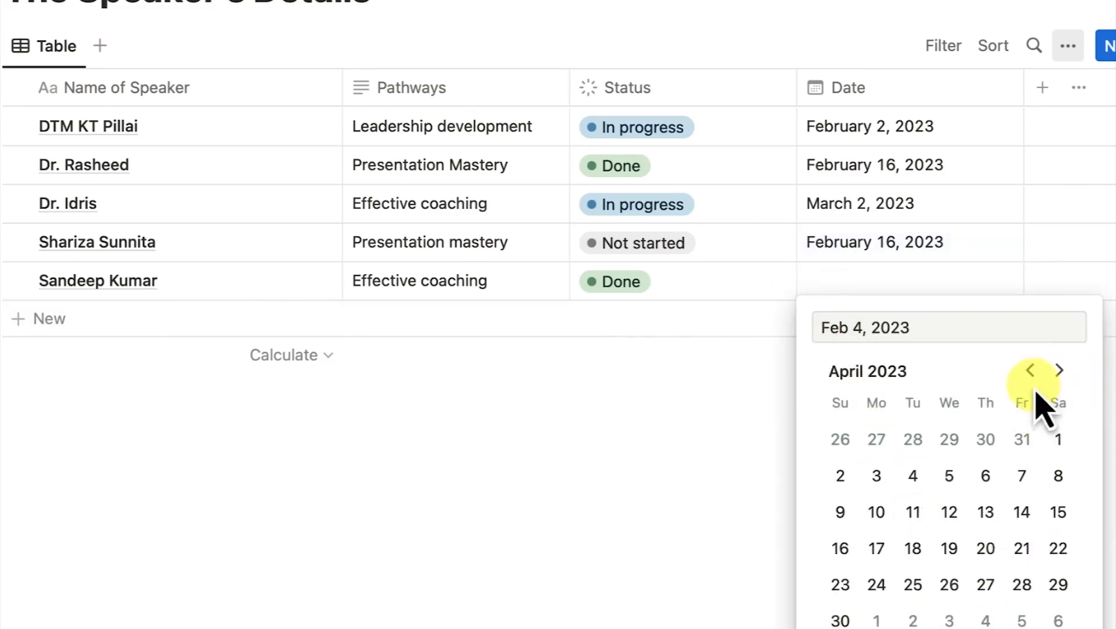
left_click(1029, 371)
left_click(986, 439)
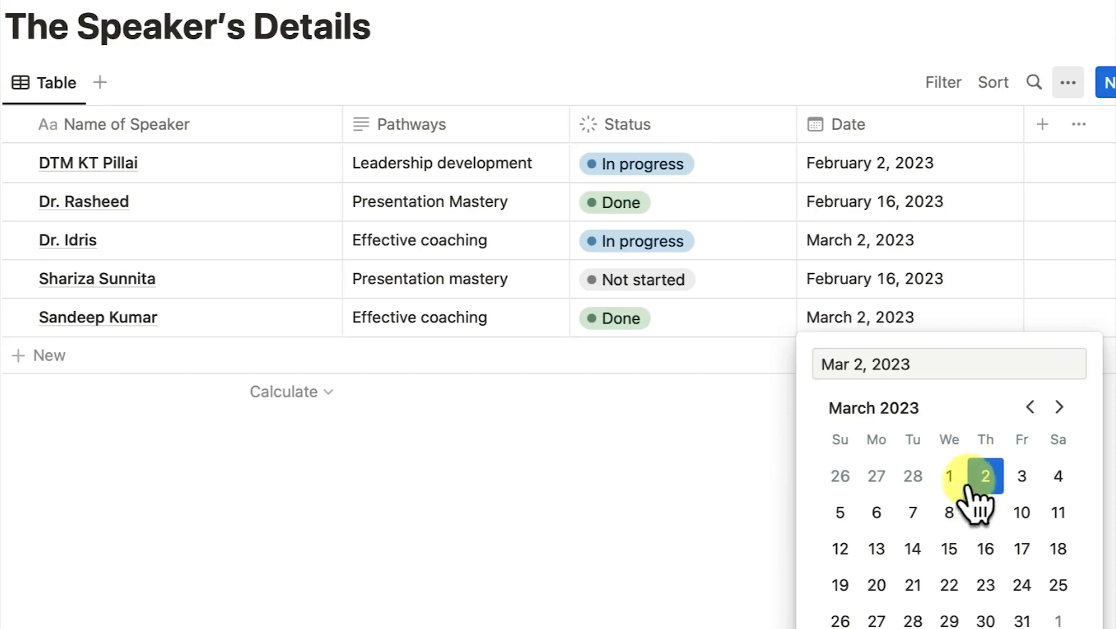
key("Escape")
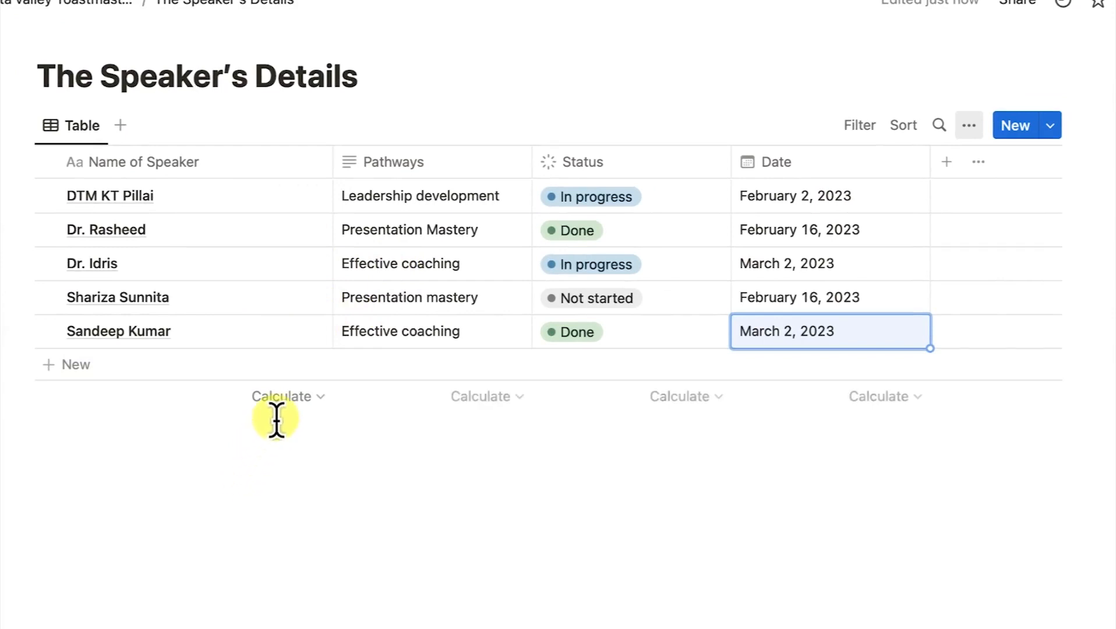
Show Count all summaries under the Name of Speaker and Pathways columns.
left_click(320, 397)
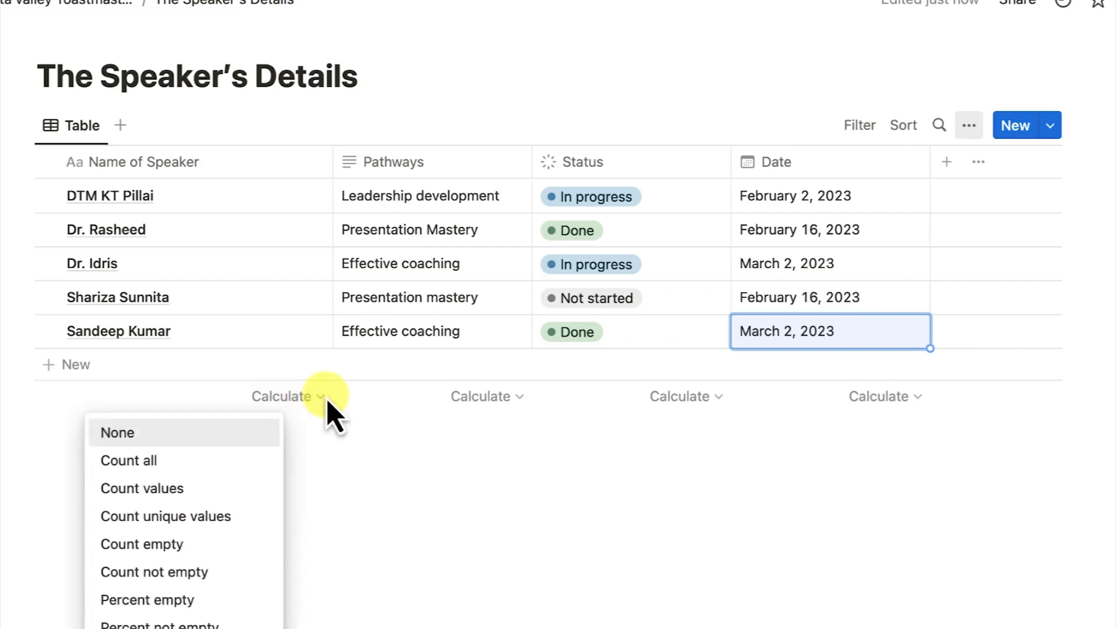
left_click(164, 465)
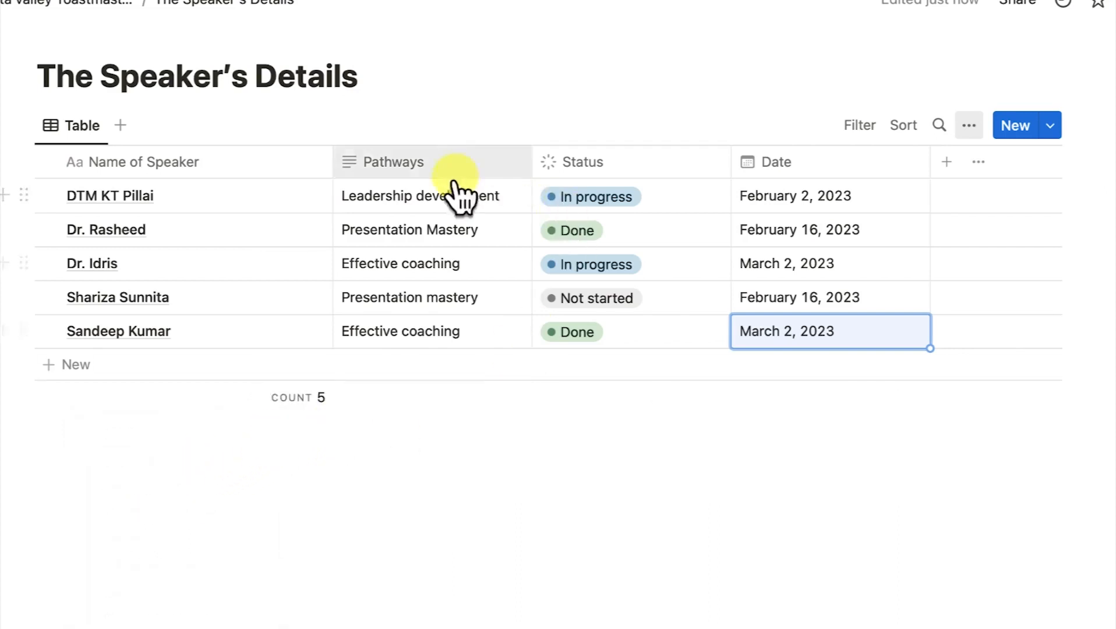
left_click(500, 399)
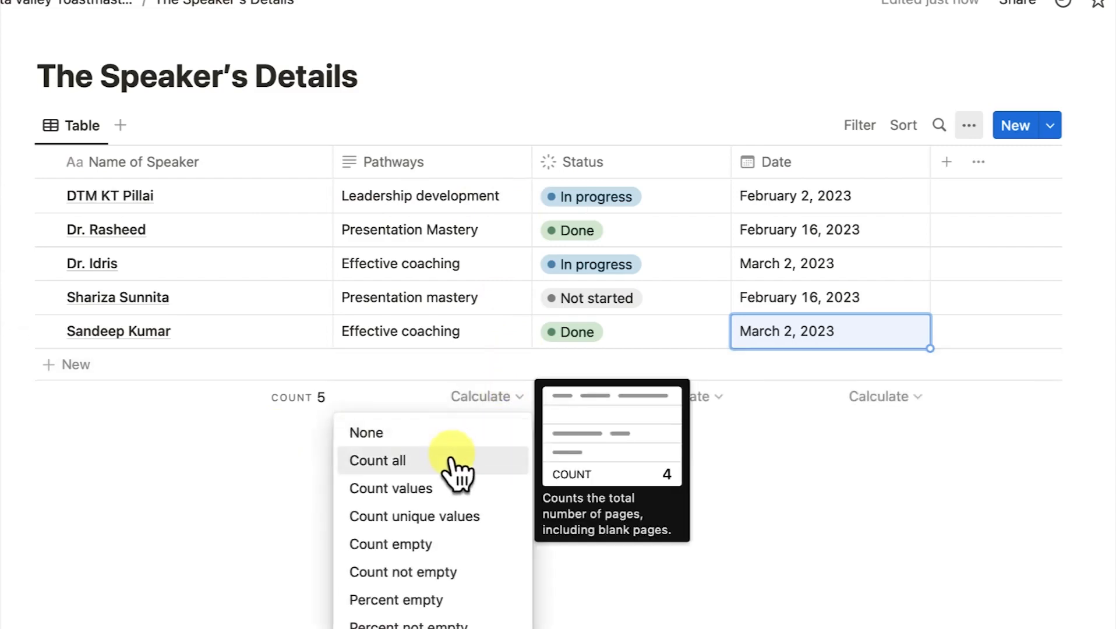
left_click(452, 460)
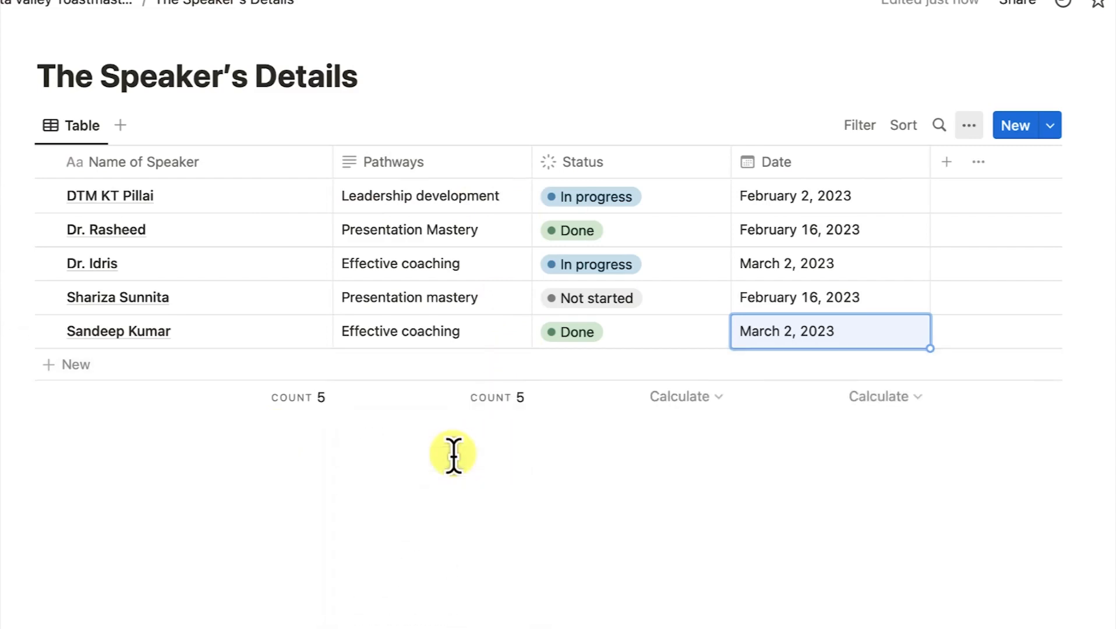
Summarise Status as percent Complete and Date as the earliest date.
left_click(715, 404)
mouse_move(678, 498)
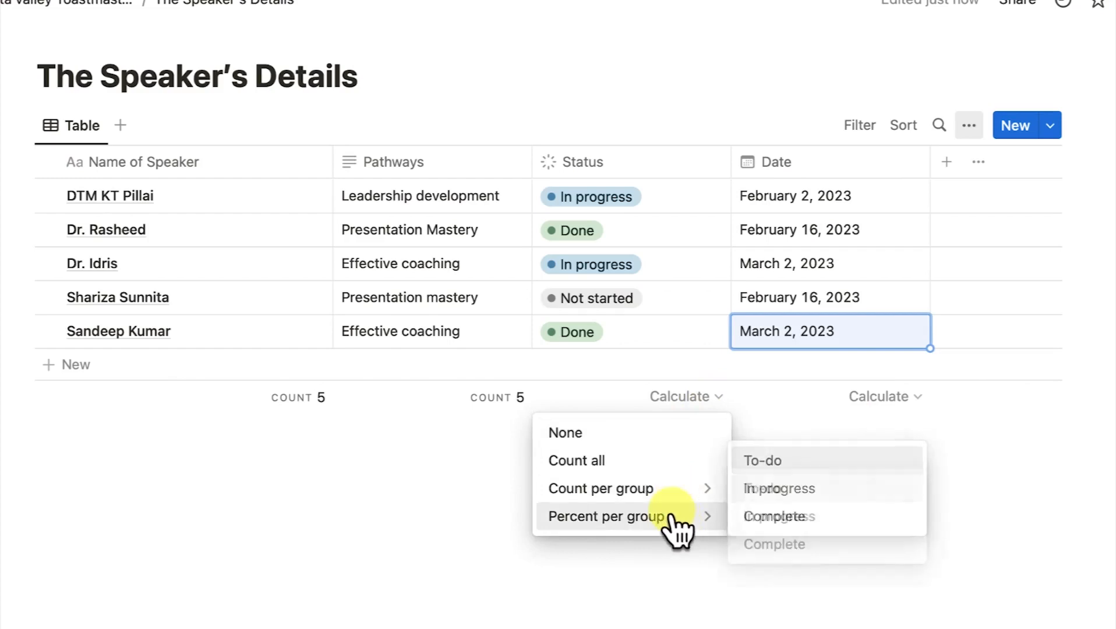
mouse_move(680, 524)
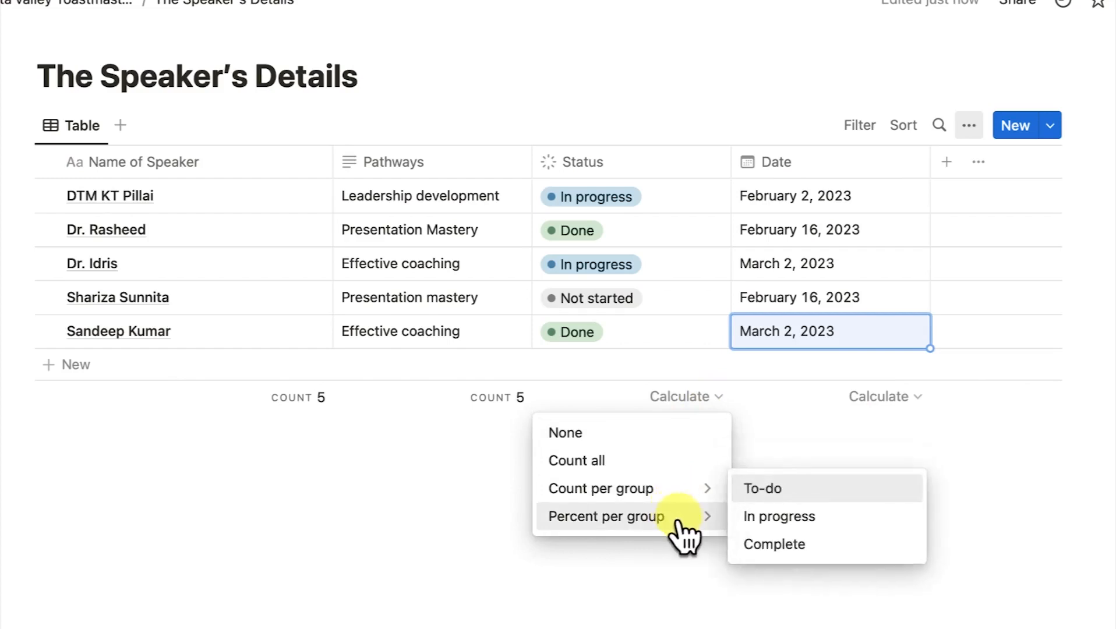
left_click(809, 548)
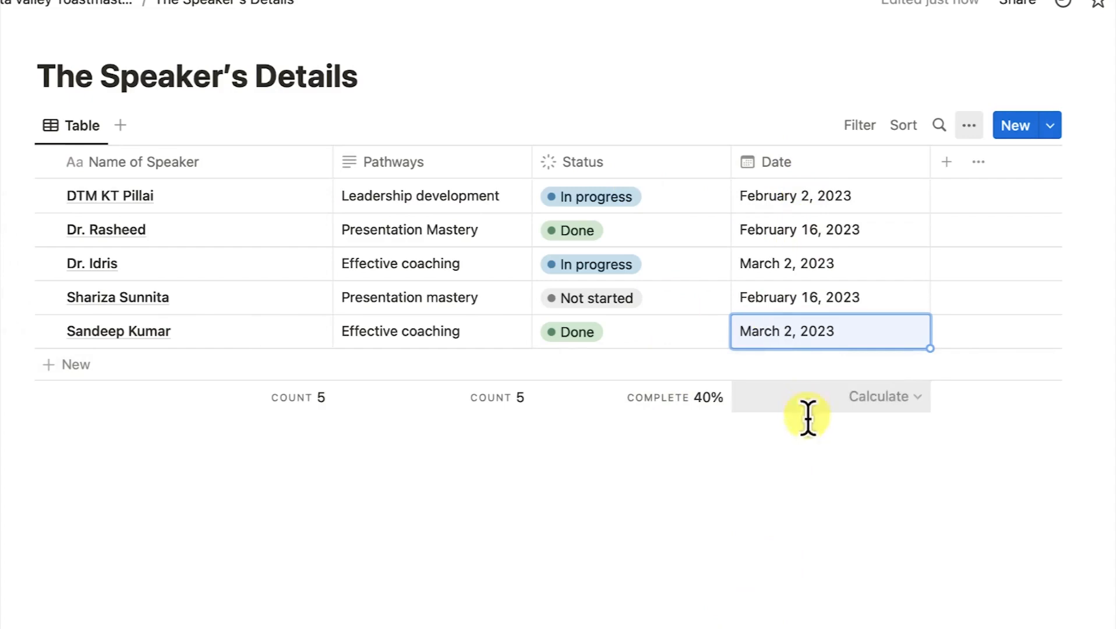
left_click(915, 402)
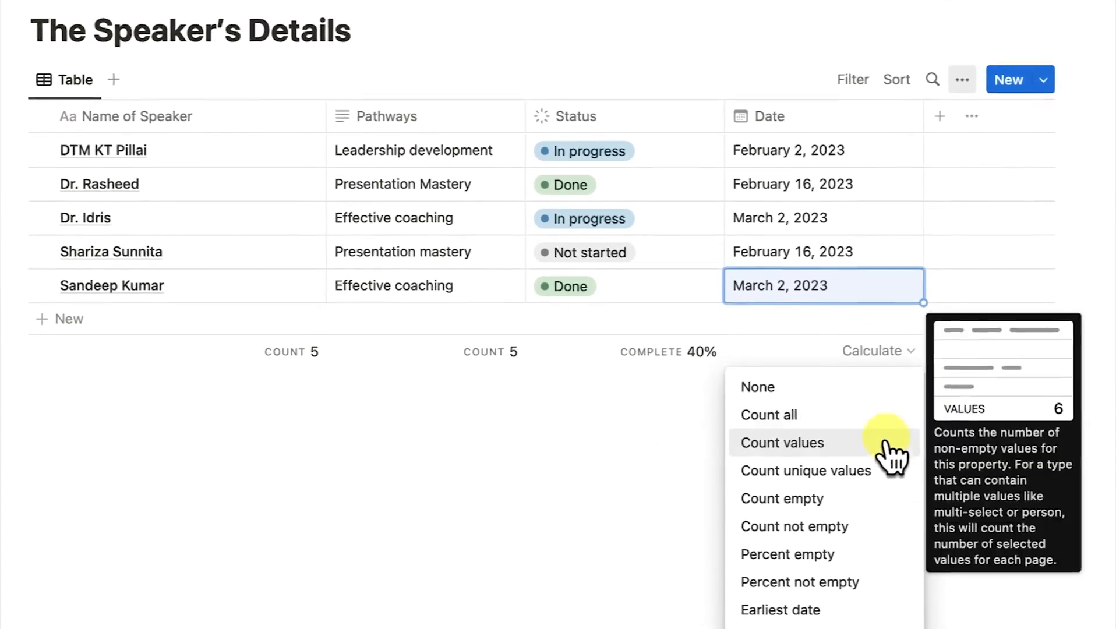
left_click(837, 607)
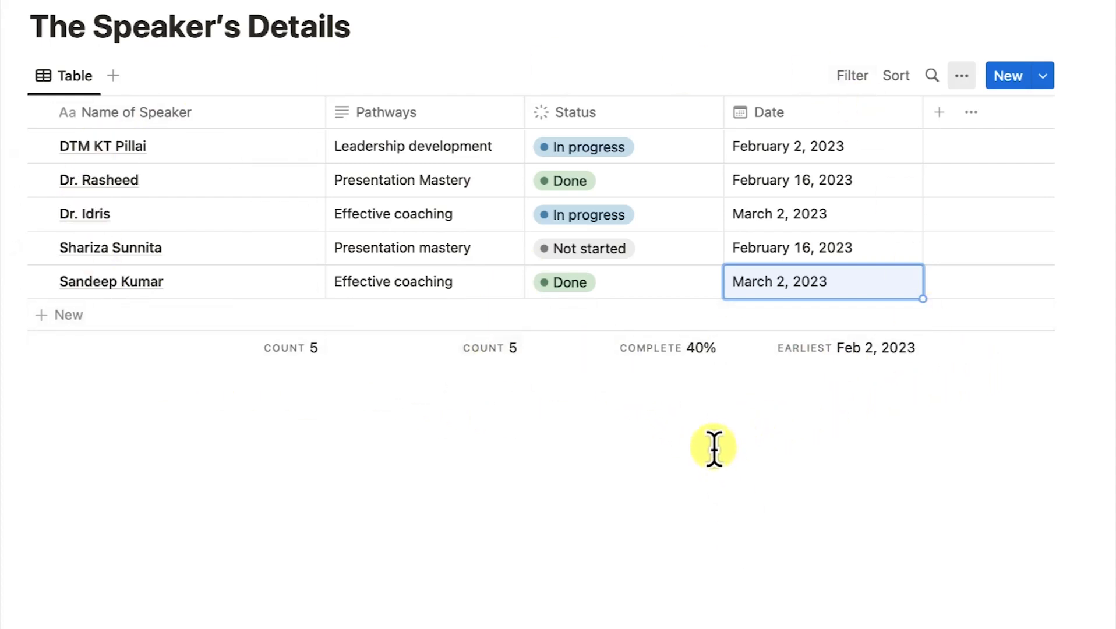
Filter Name of Speaker by 'dr', then delete that filter to list all five speakers.
left_click(852, 77)
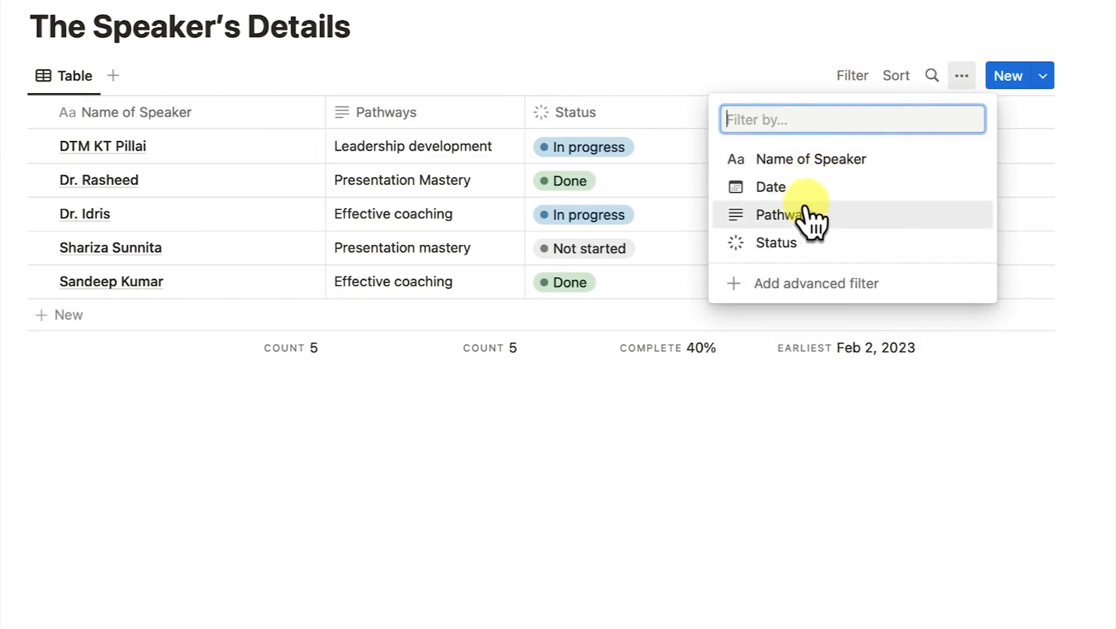
left_click(821, 164)
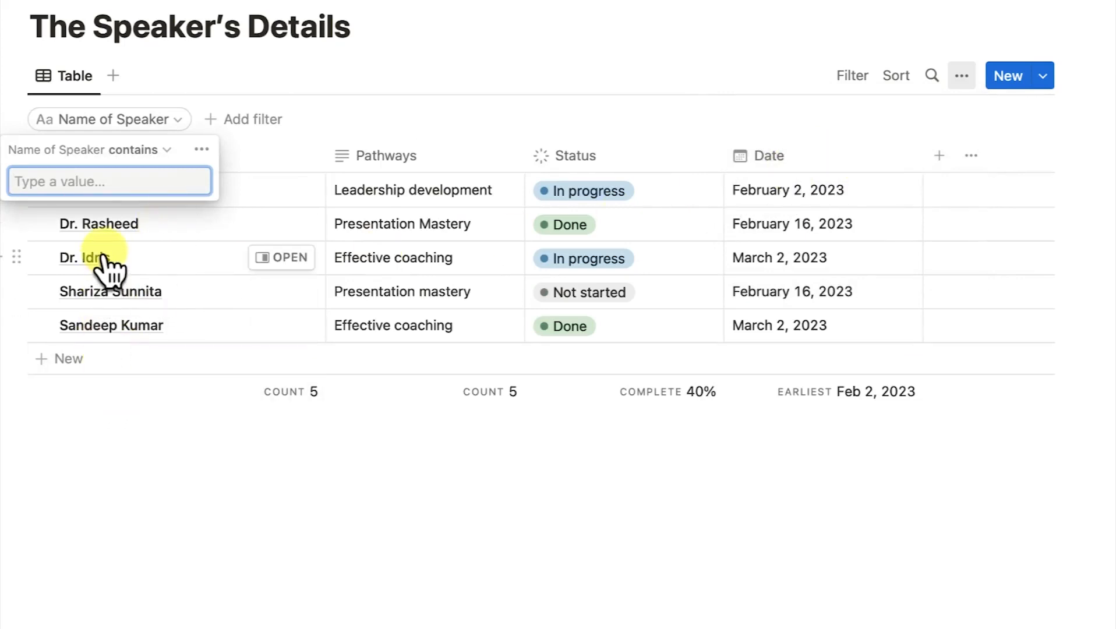
type("dr")
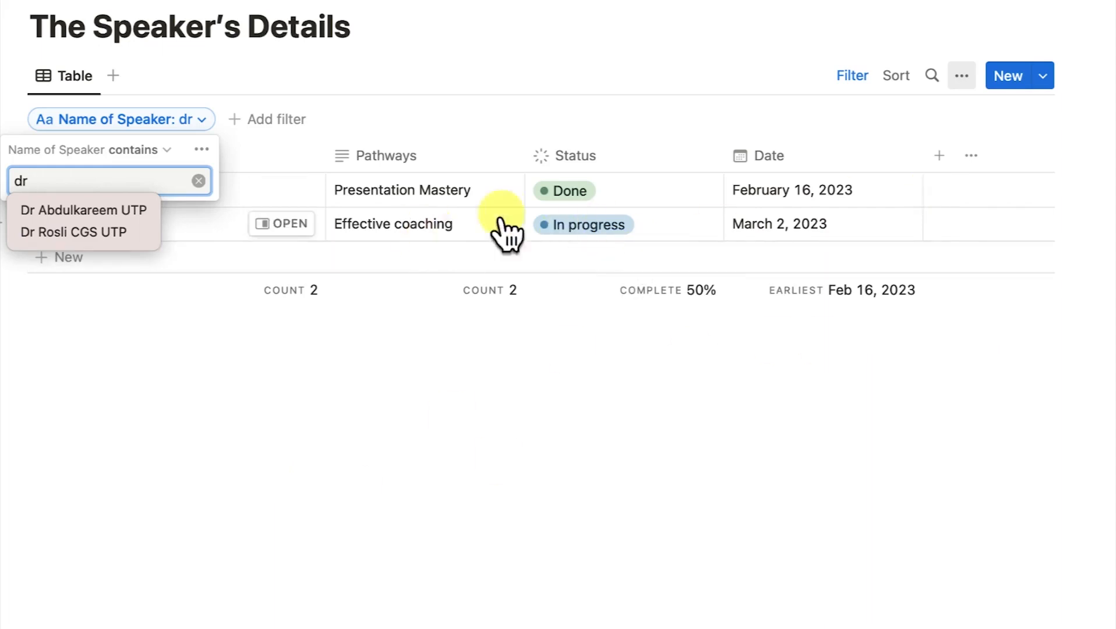
left_click(213, 149)
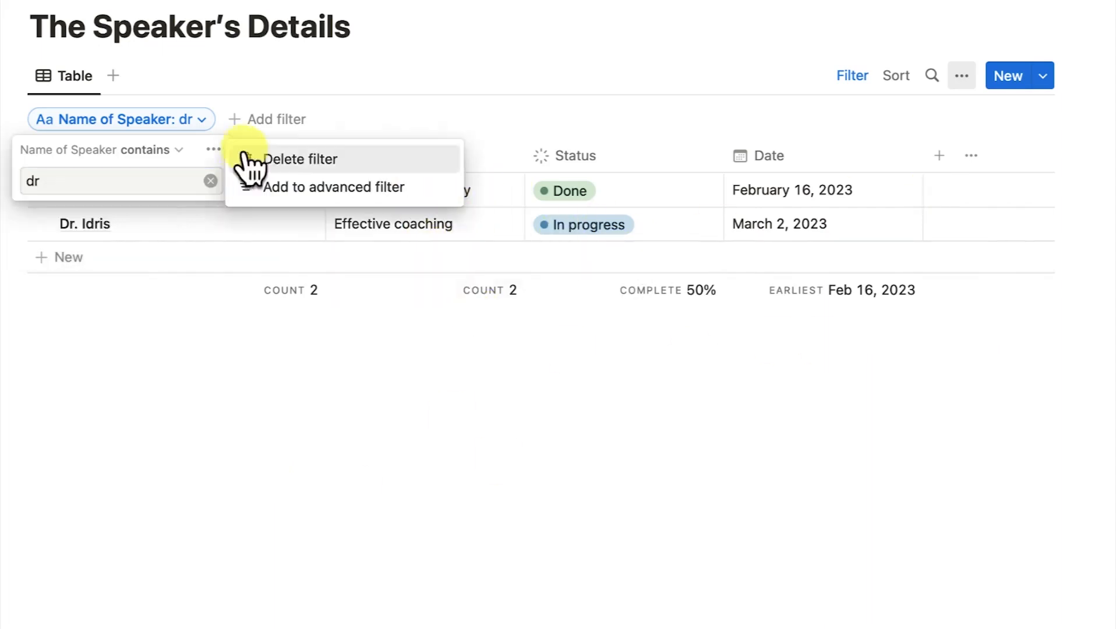
left_click(282, 163)
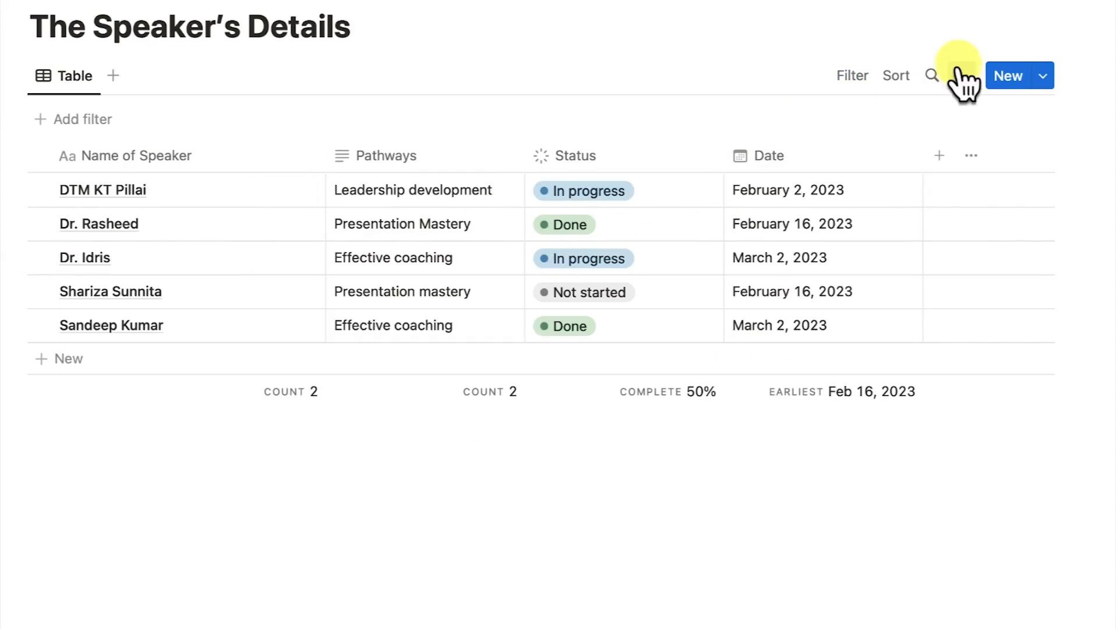
left_click(843, 78)
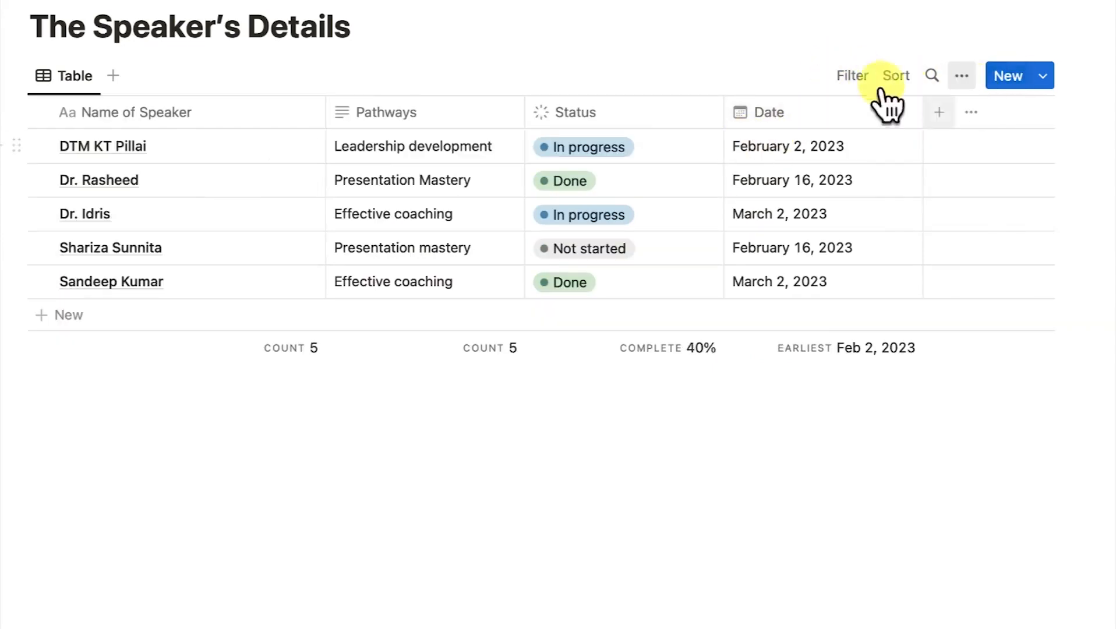
left_click(844, 78)
left_click(804, 214)
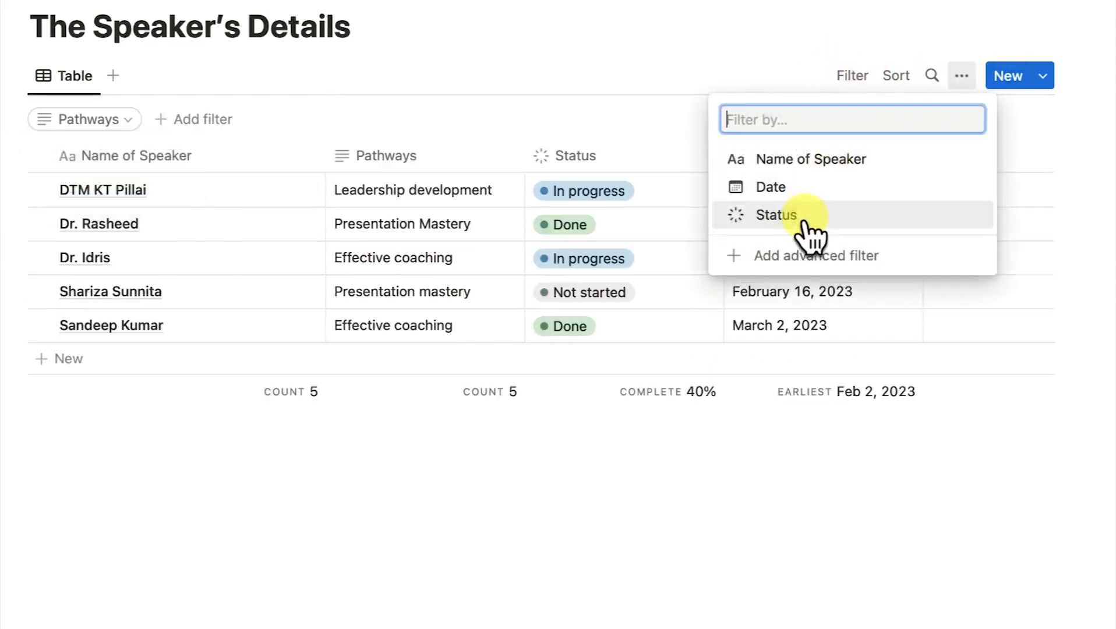
type("Lea")
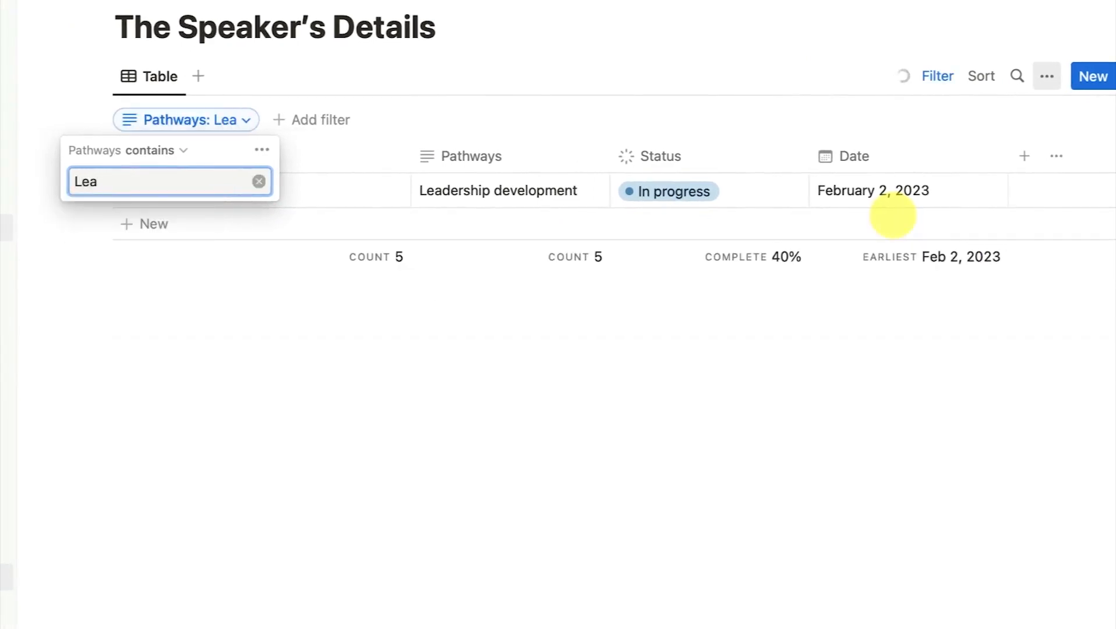
left_click(301, 193)
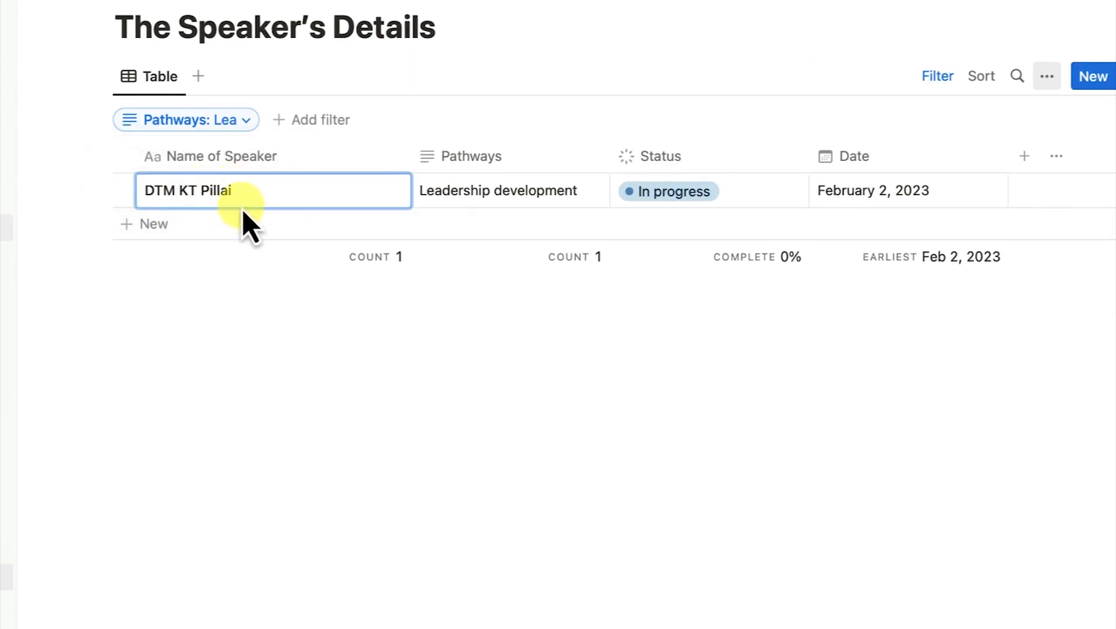
left_click(243, 122)
left_click(278, 150)
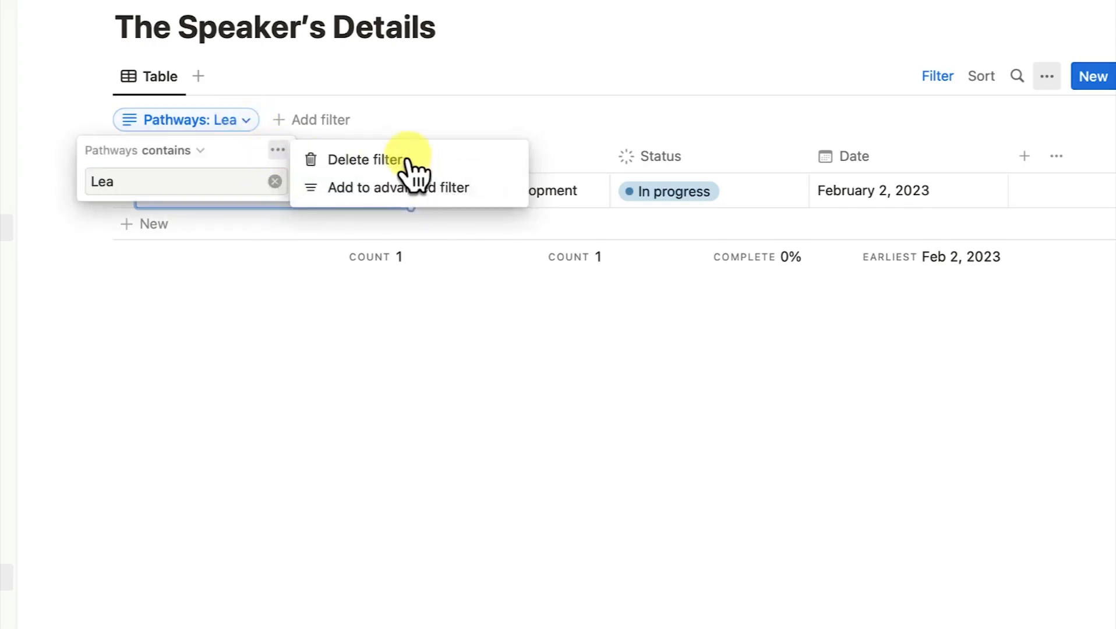
left_click(402, 158)
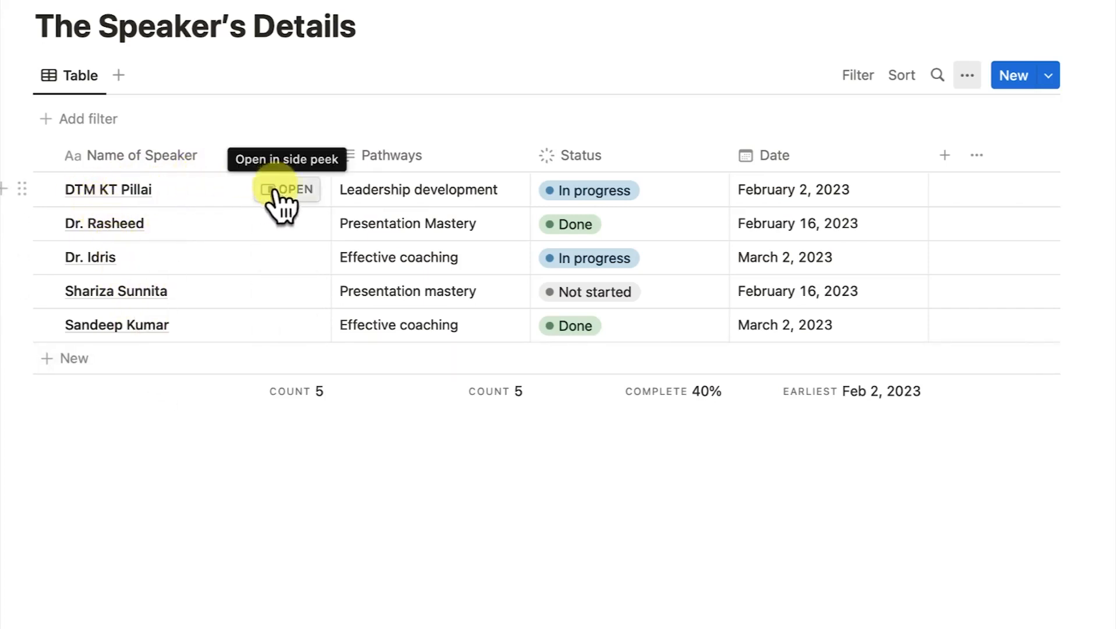
Give the speaker's page a yellow accessibility icon and a cover, then return to the table.
left_click(283, 192)
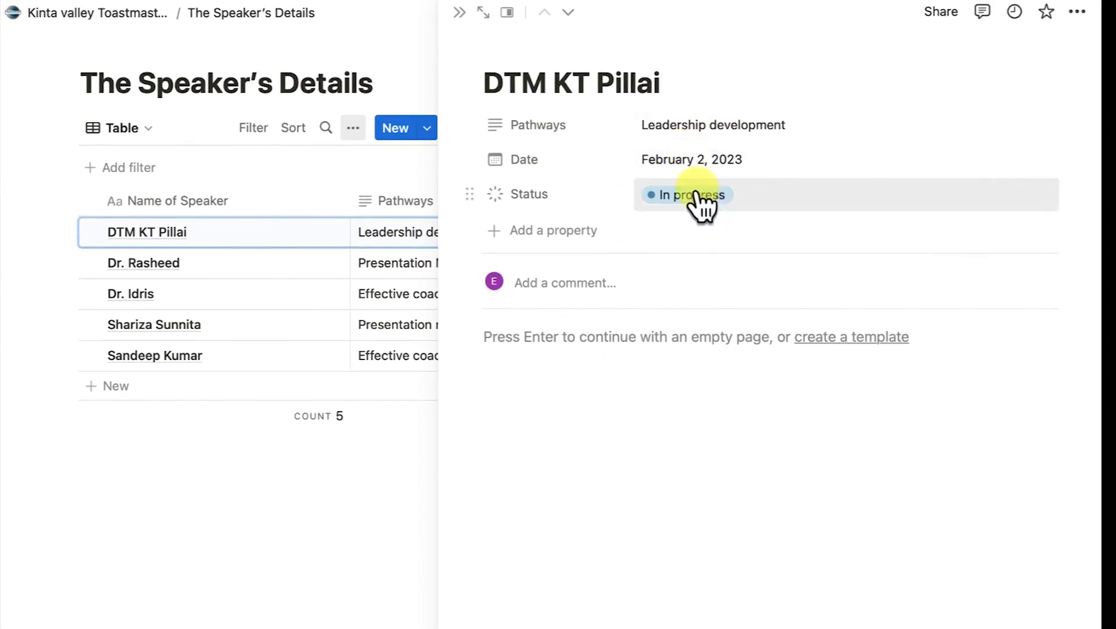
left_click(519, 59)
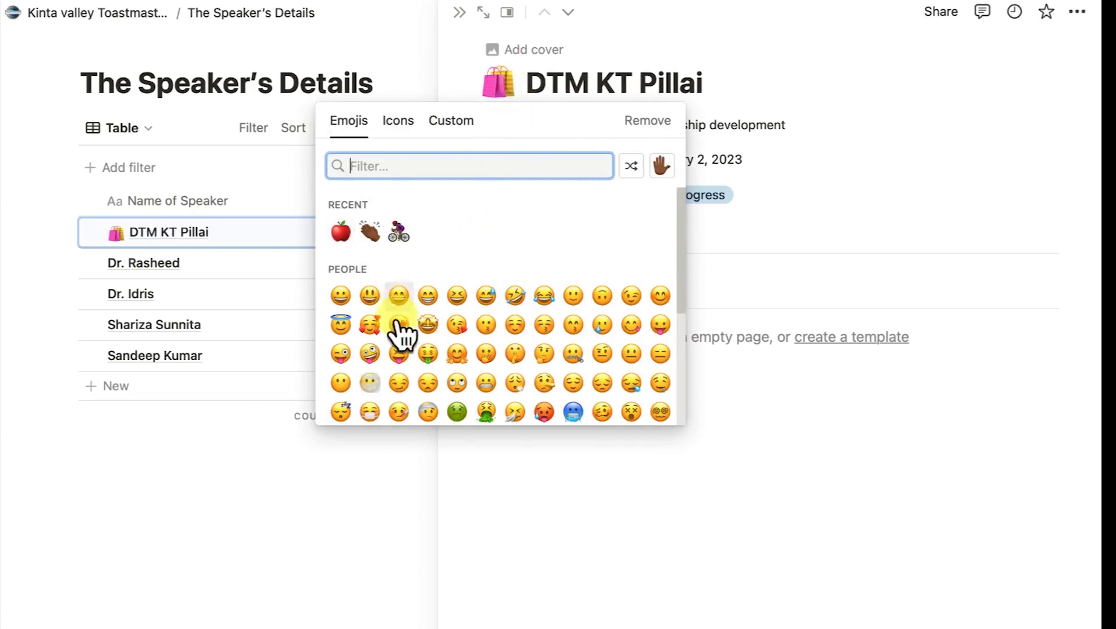
left_click(394, 120)
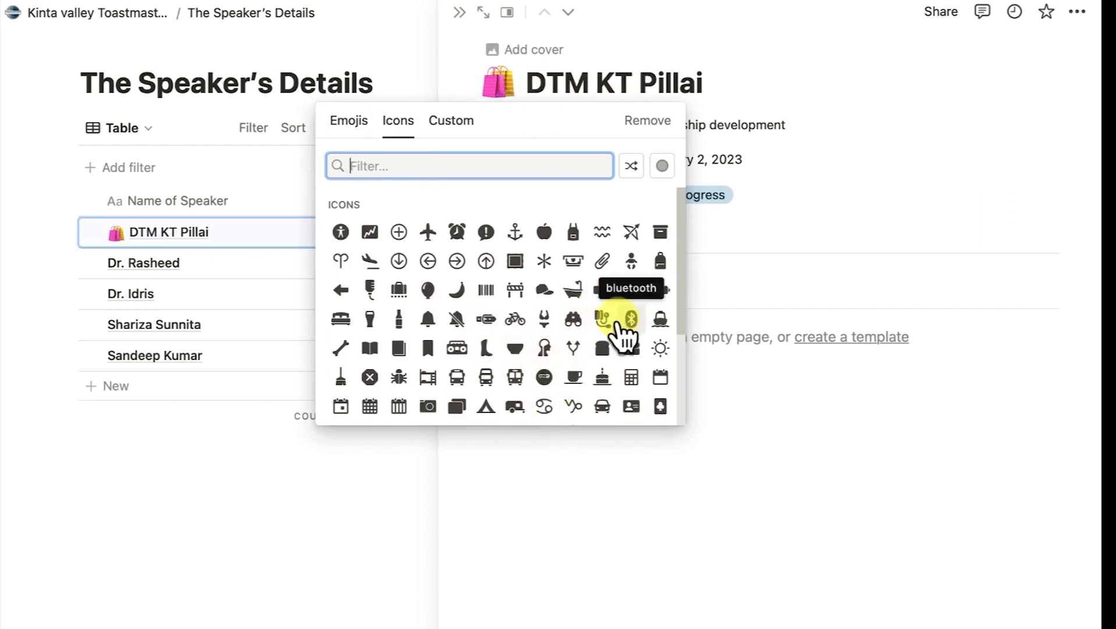
left_click(344, 231)
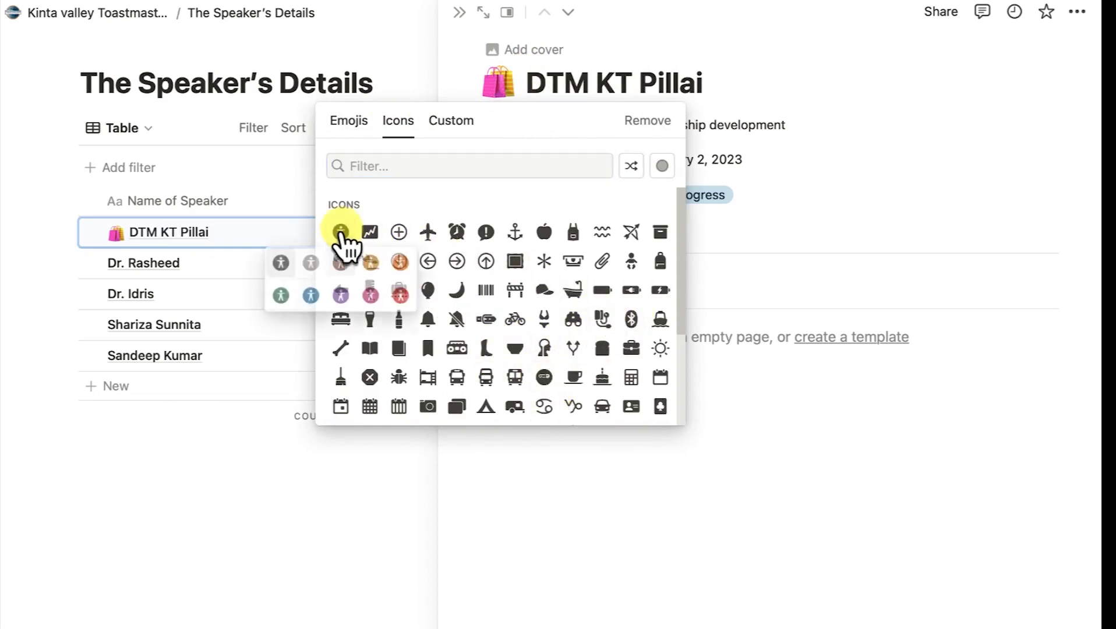
left_click(376, 264)
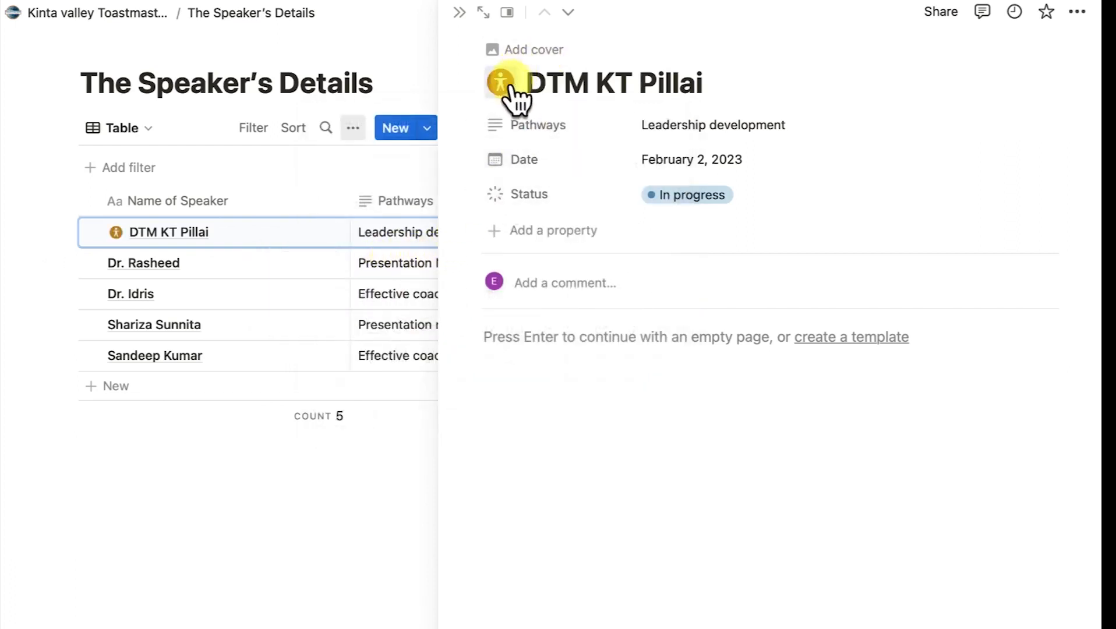
left_click(541, 55)
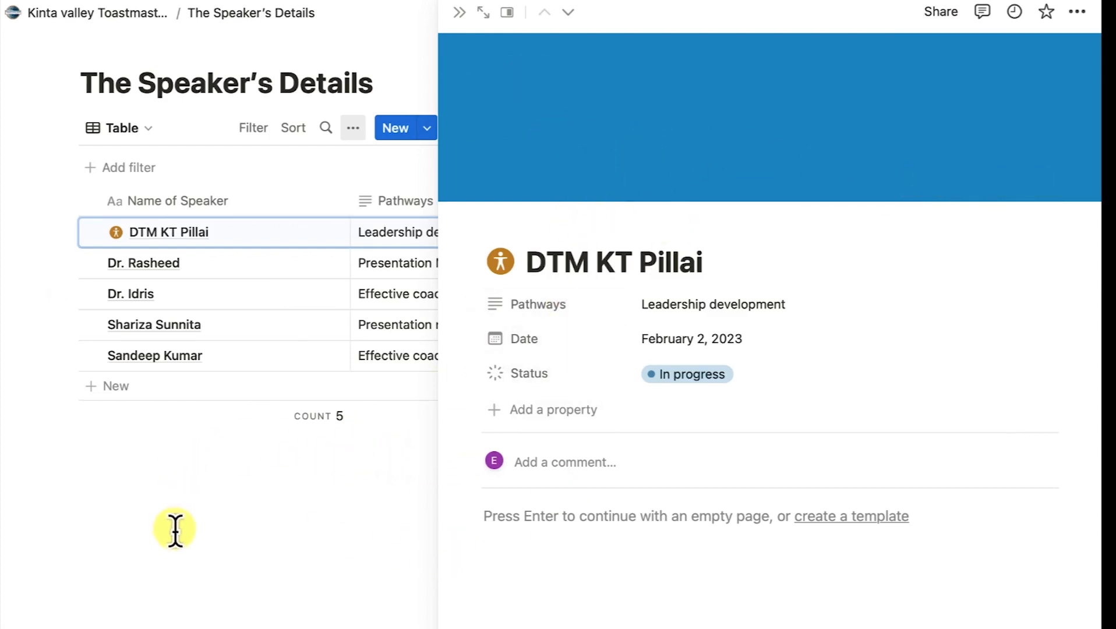
left_click(186, 482)
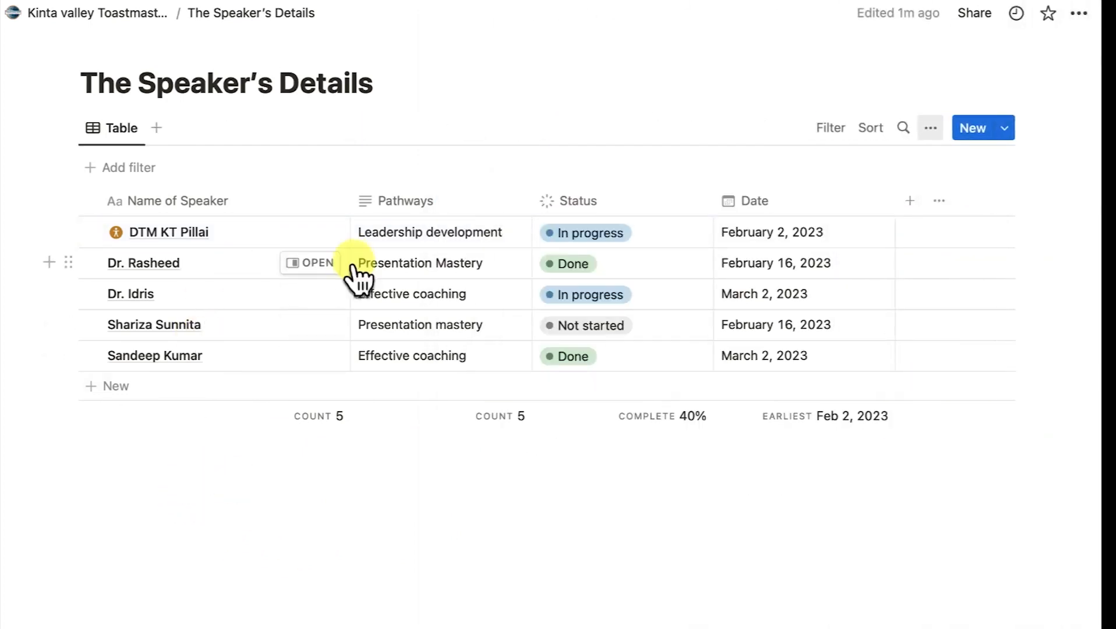
left_click(311, 265)
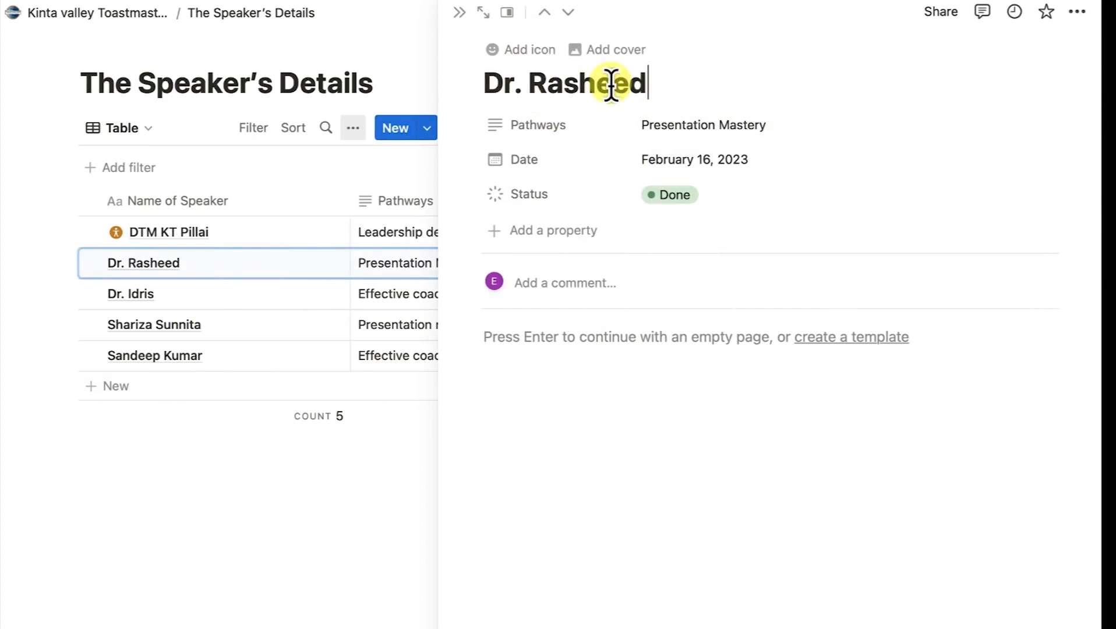
left_click(527, 247)
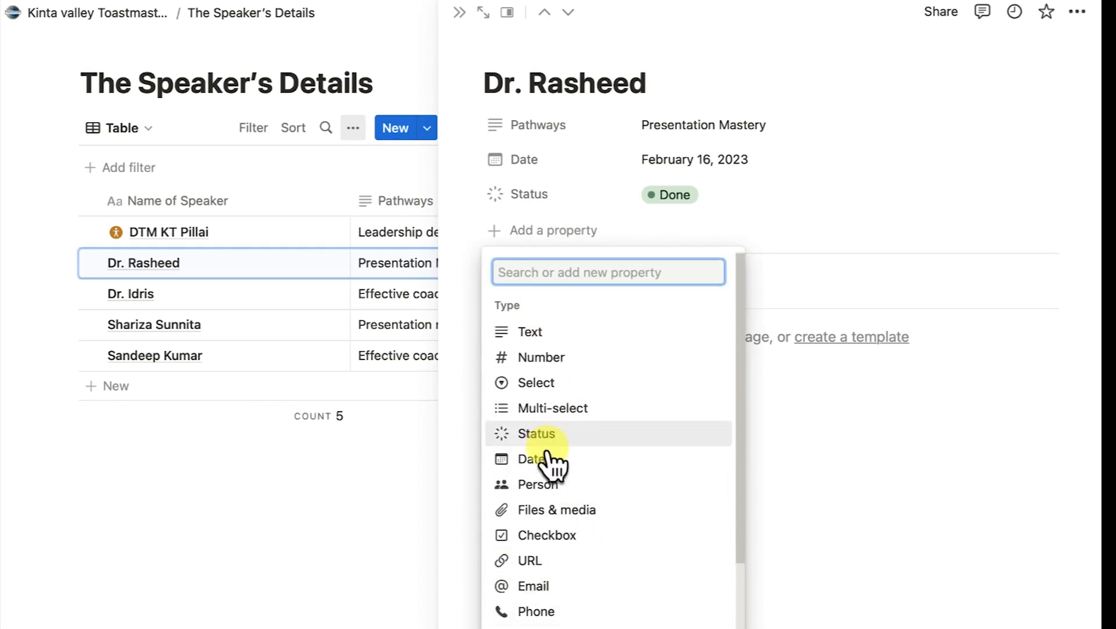
scroll(552, 465, "down", 3)
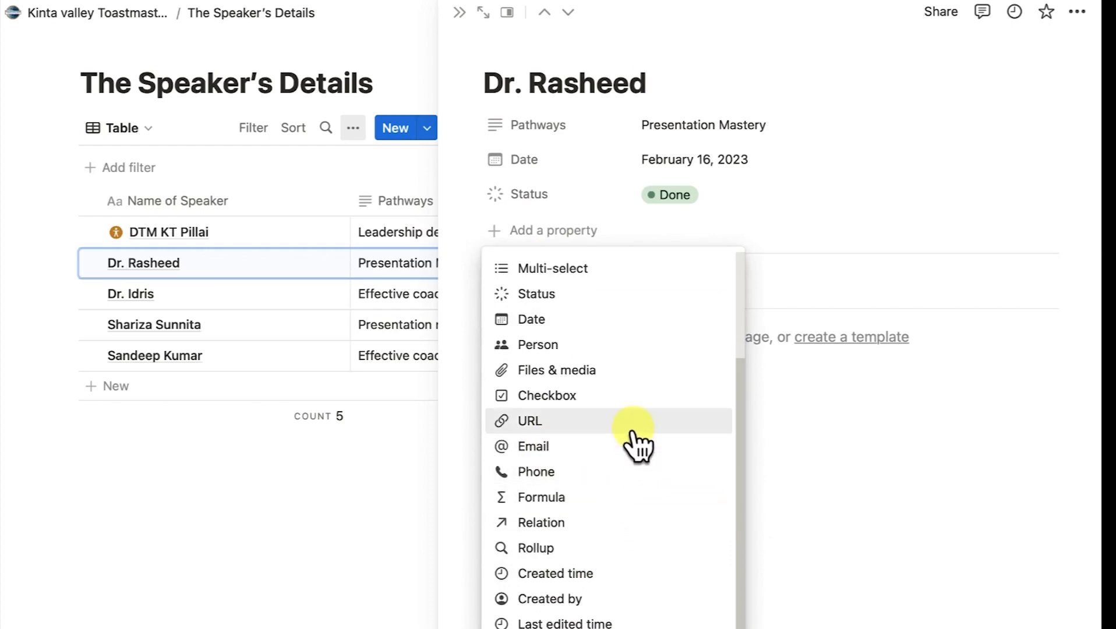
left_click(899, 481)
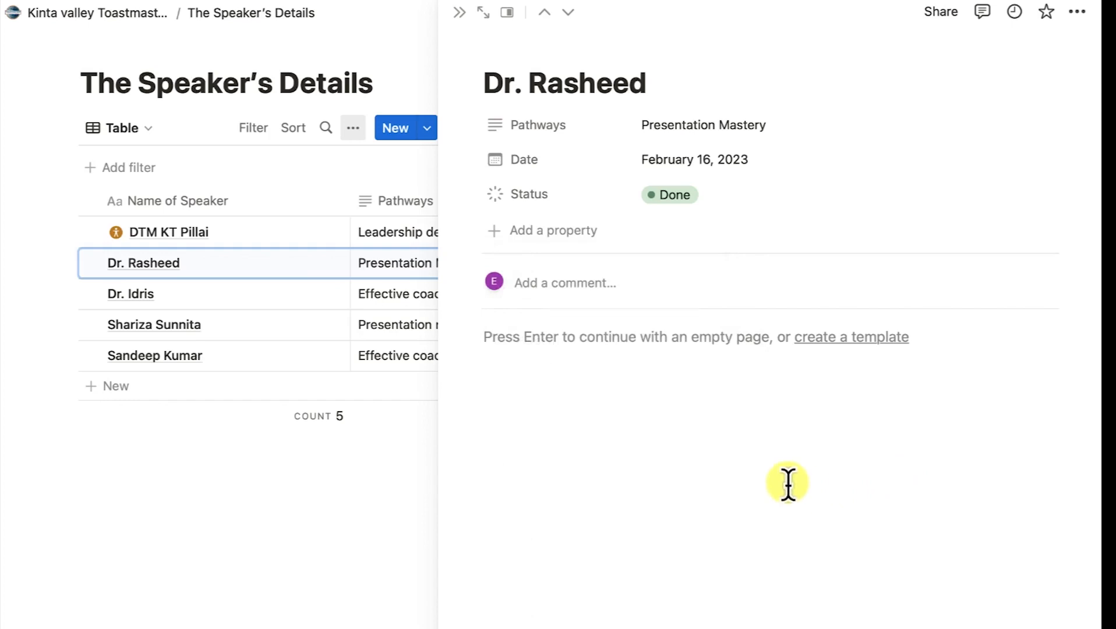
left_click(593, 284)
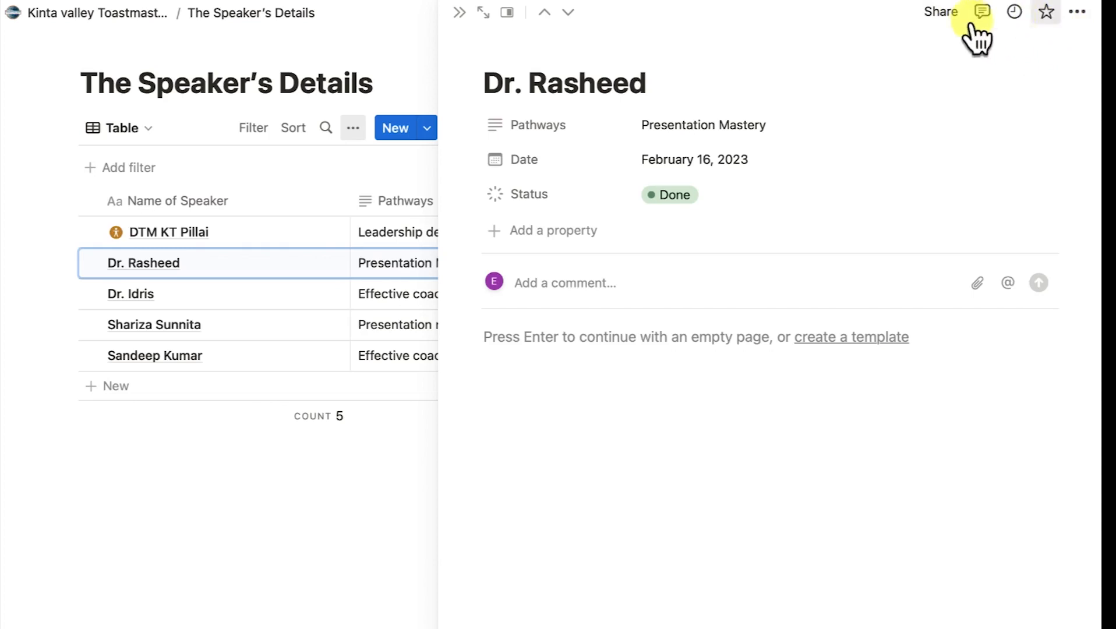
left_click(161, 266)
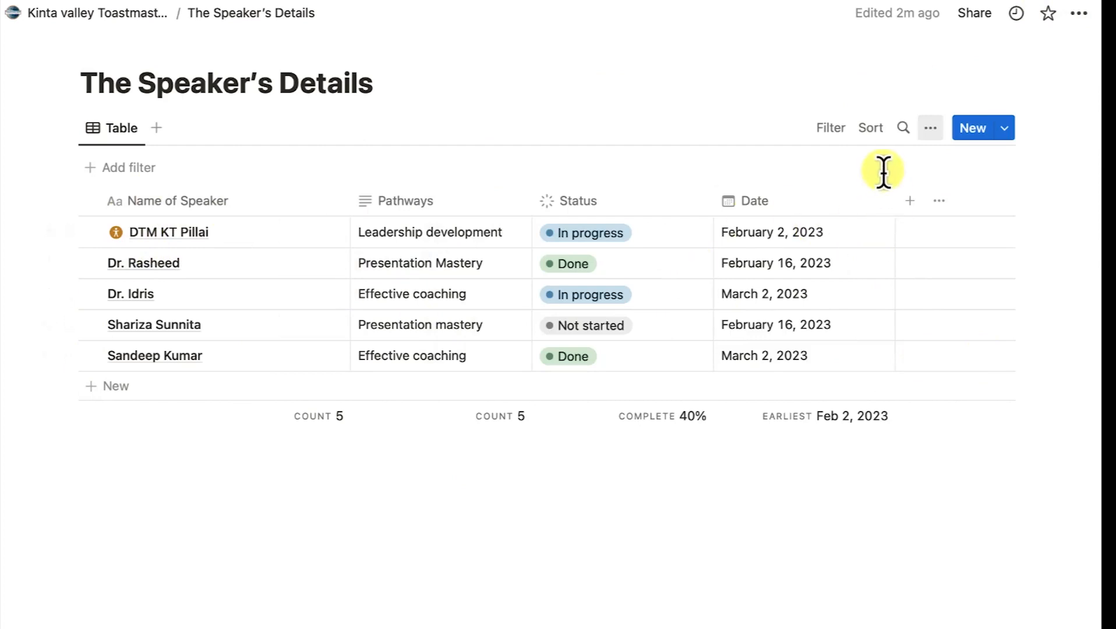
Sort the speaker table by Date in descending order, then search 'sha' and clear the search.
left_click(870, 128)
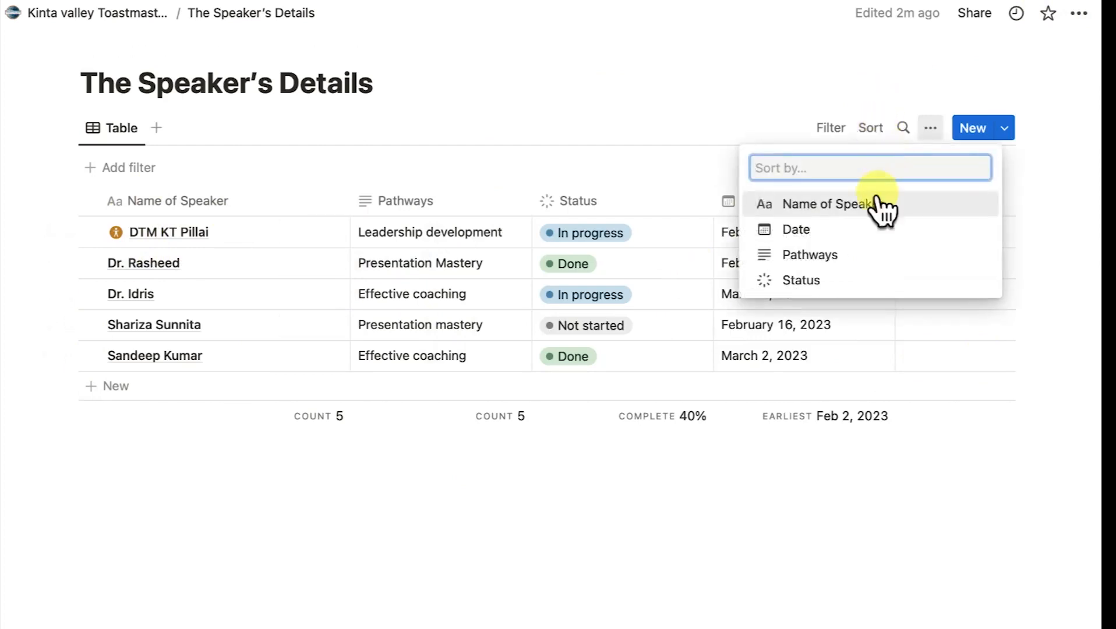
left_click(796, 230)
left_click(138, 211)
left_click(135, 269)
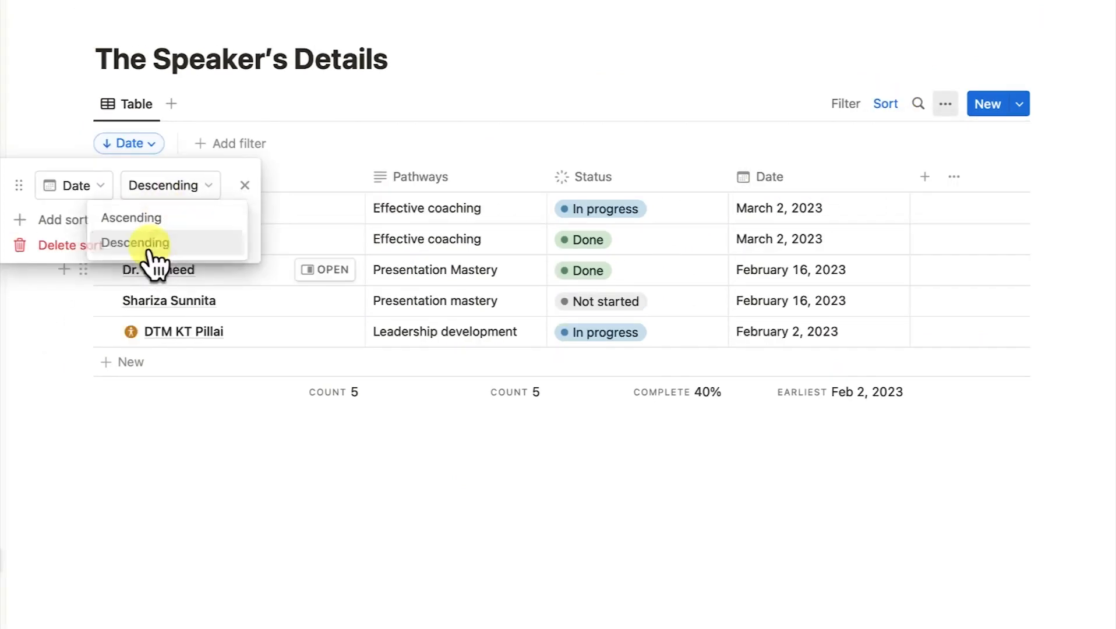
left_click(142, 434)
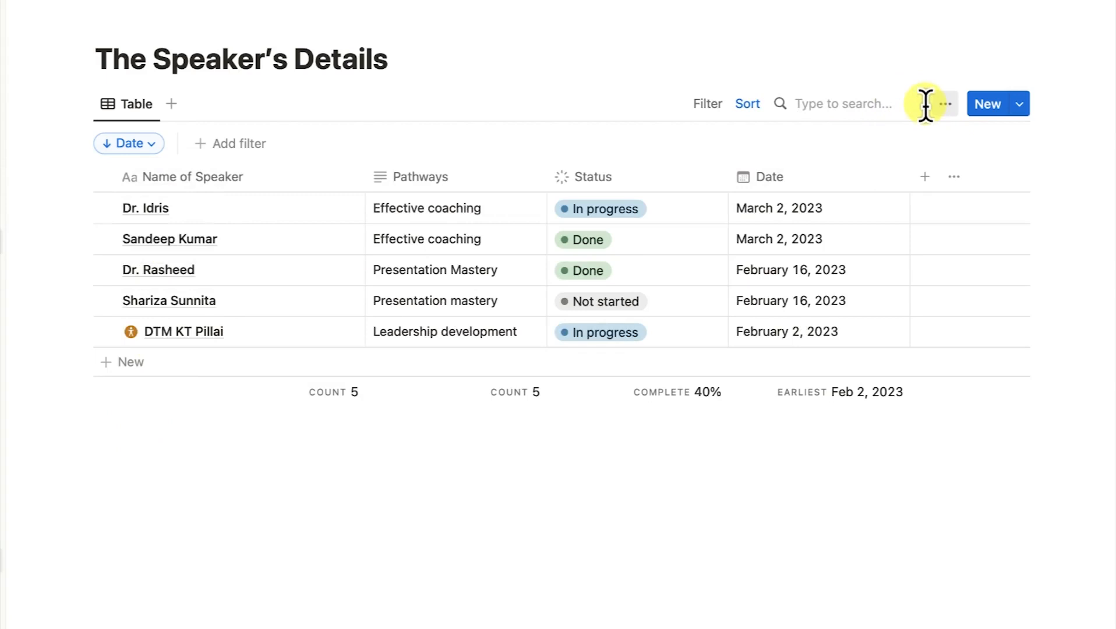
type("shari")
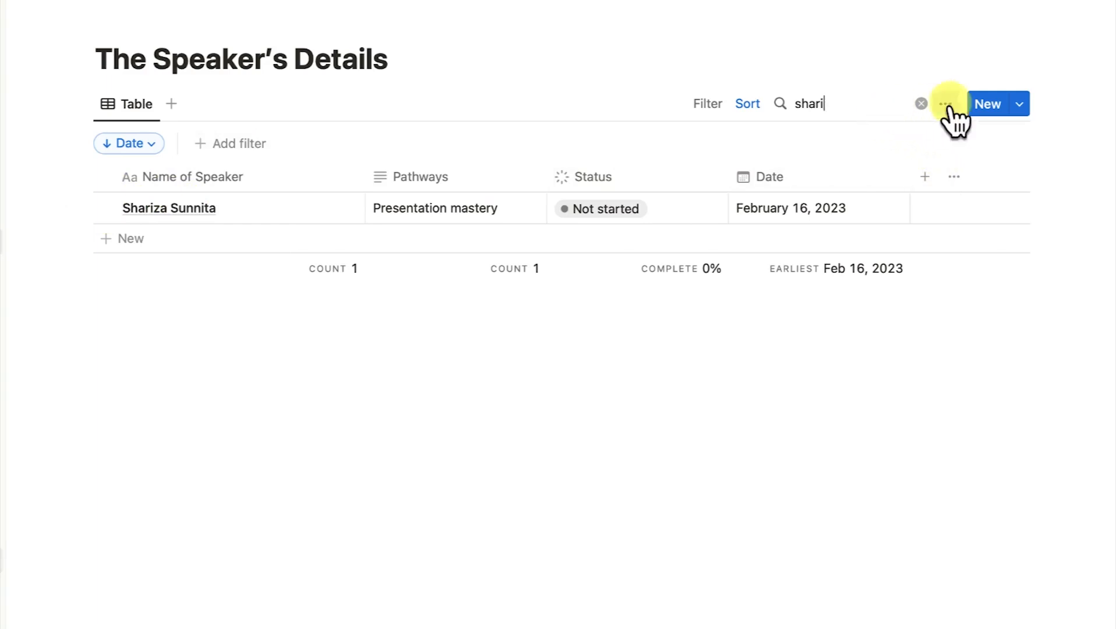
left_click(921, 103)
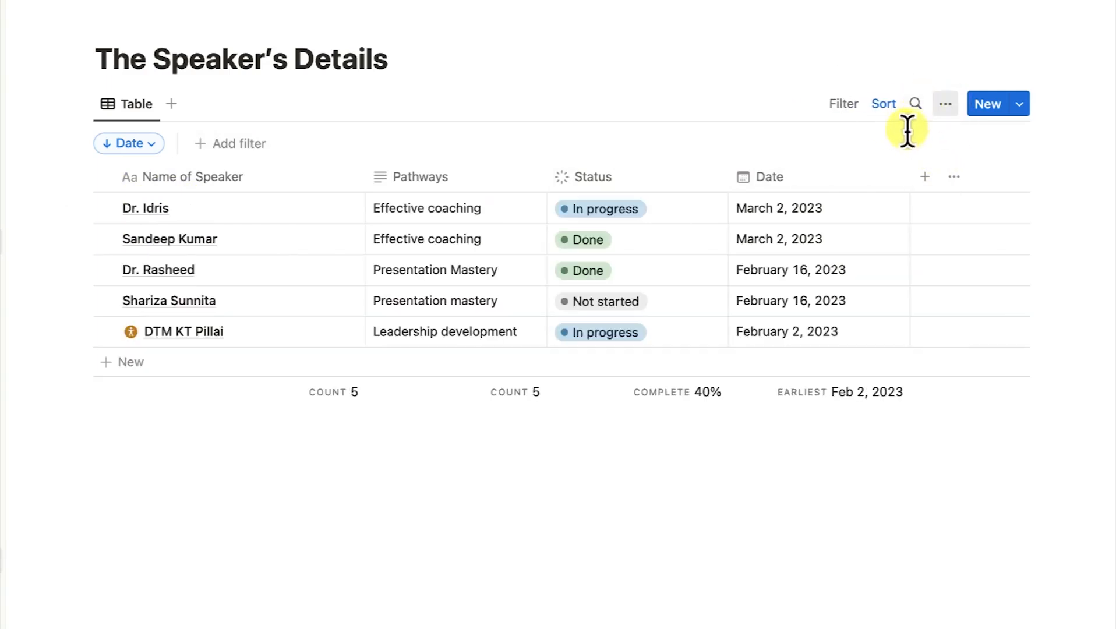
Change the speaker table view's layout to Board.
left_click(944, 109)
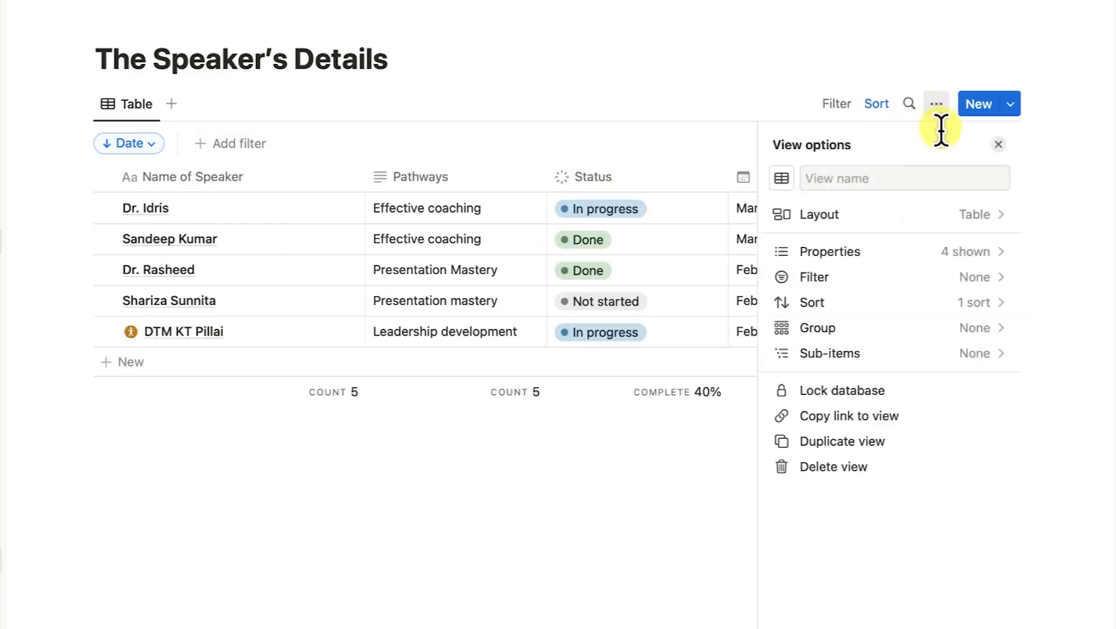
left_click(981, 226)
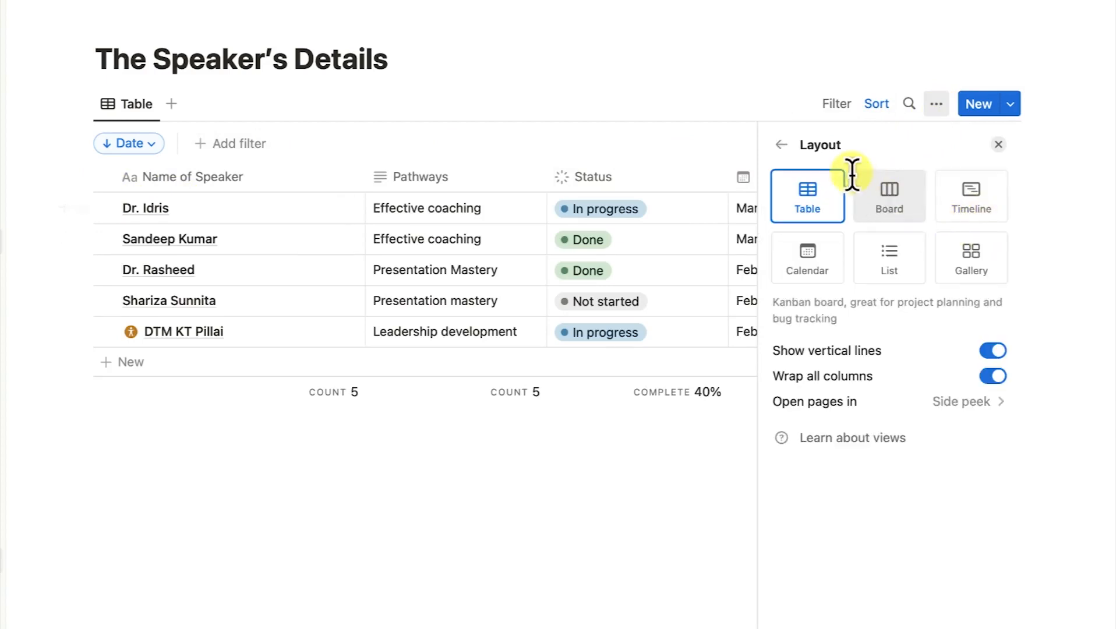
left_click(896, 210)
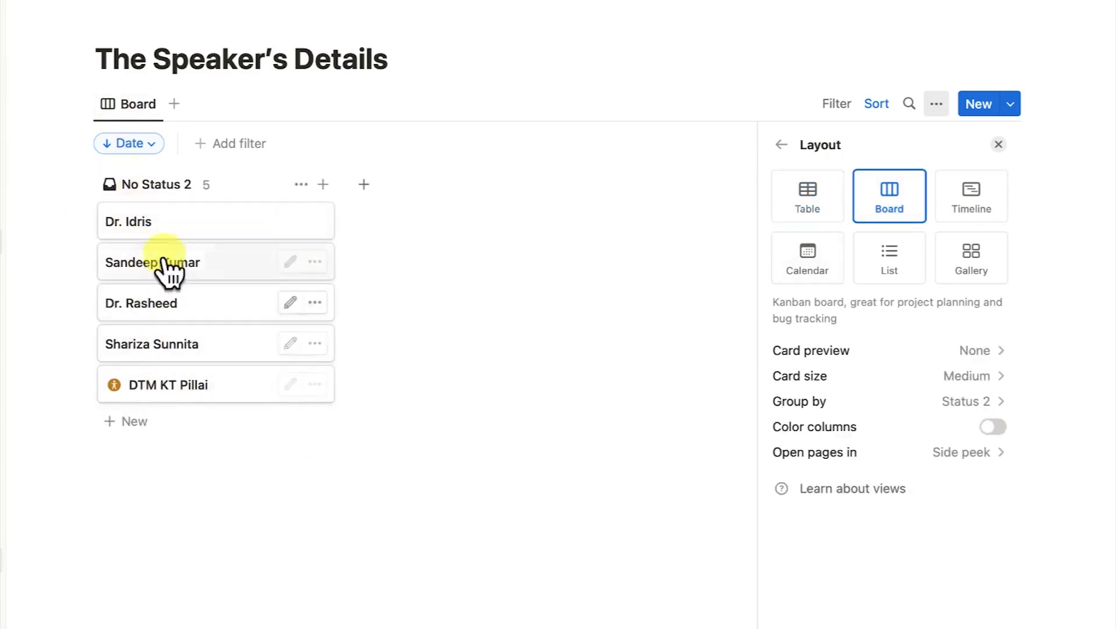
left_click(156, 230)
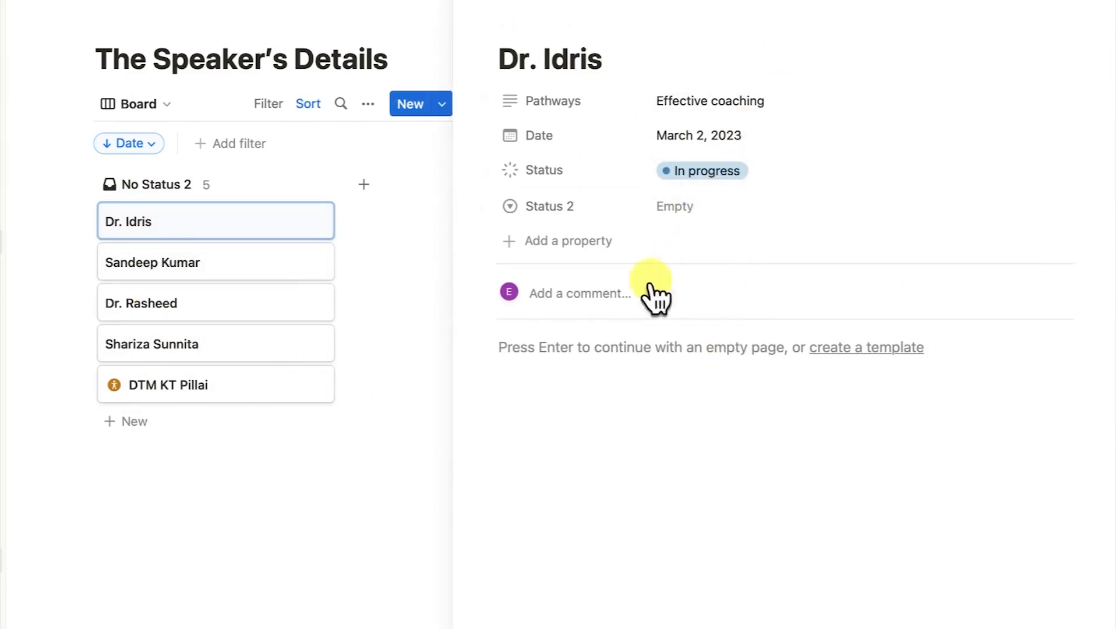
left_click(190, 273)
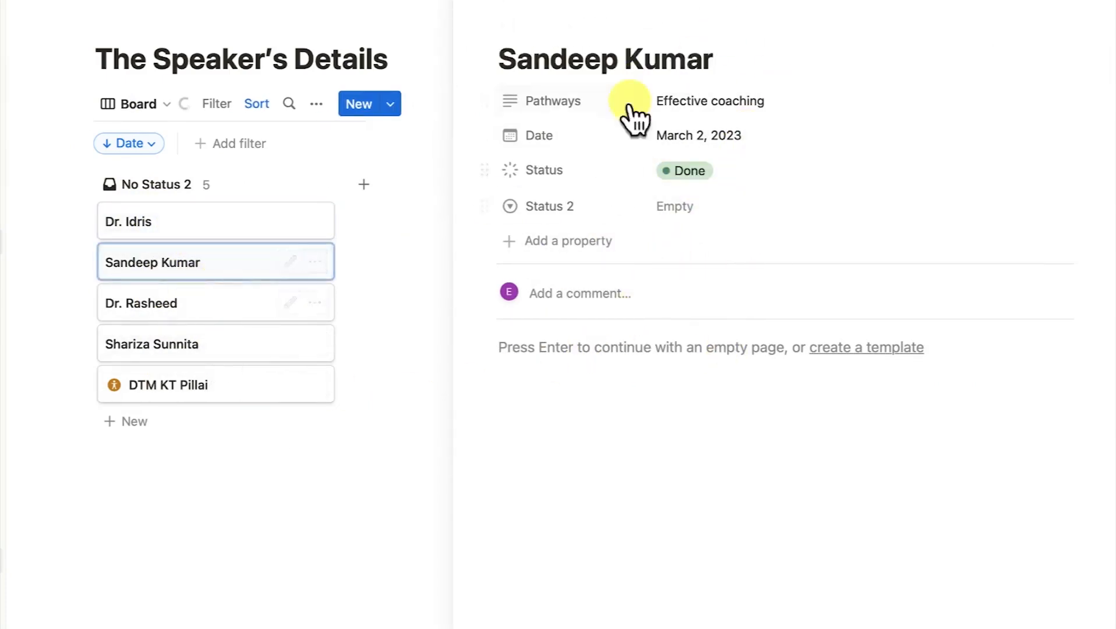
left_click(158, 308)
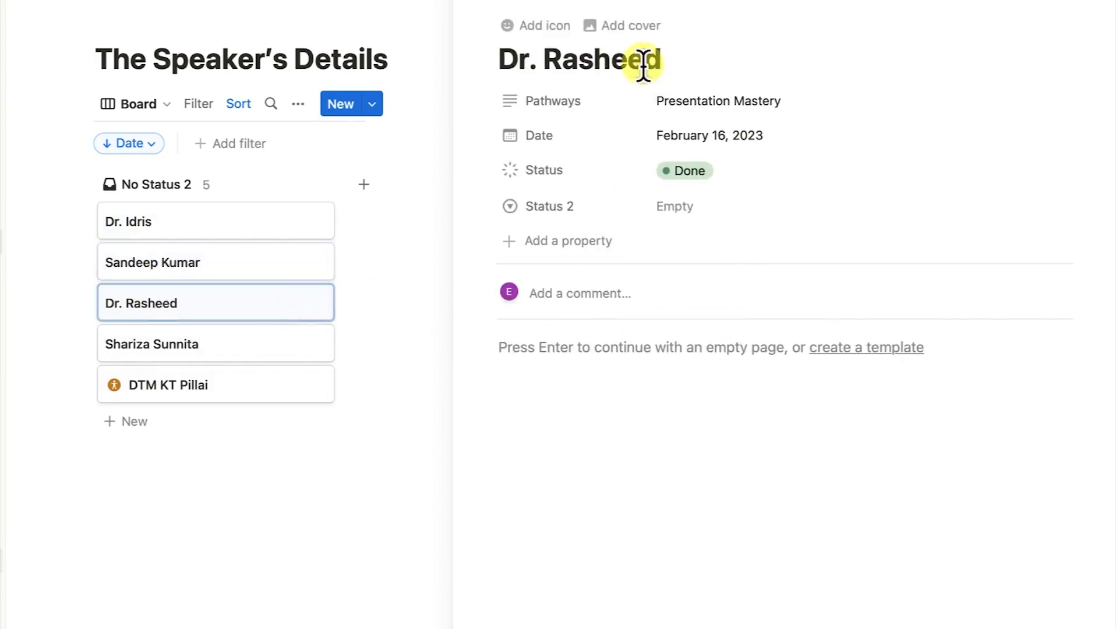
left_click(314, 484)
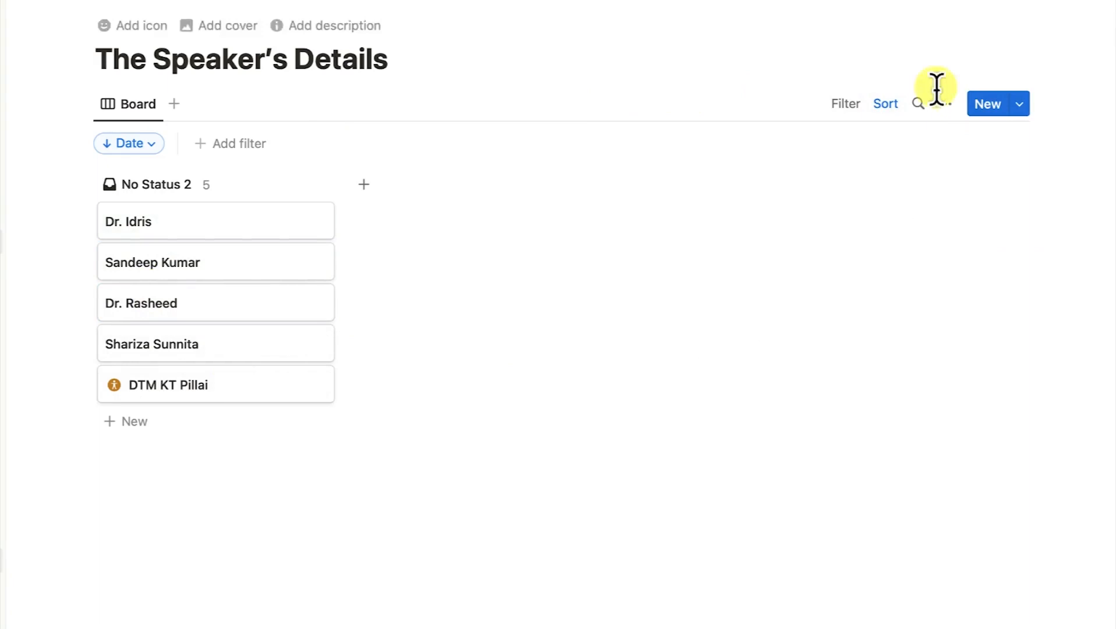
left_click(944, 104)
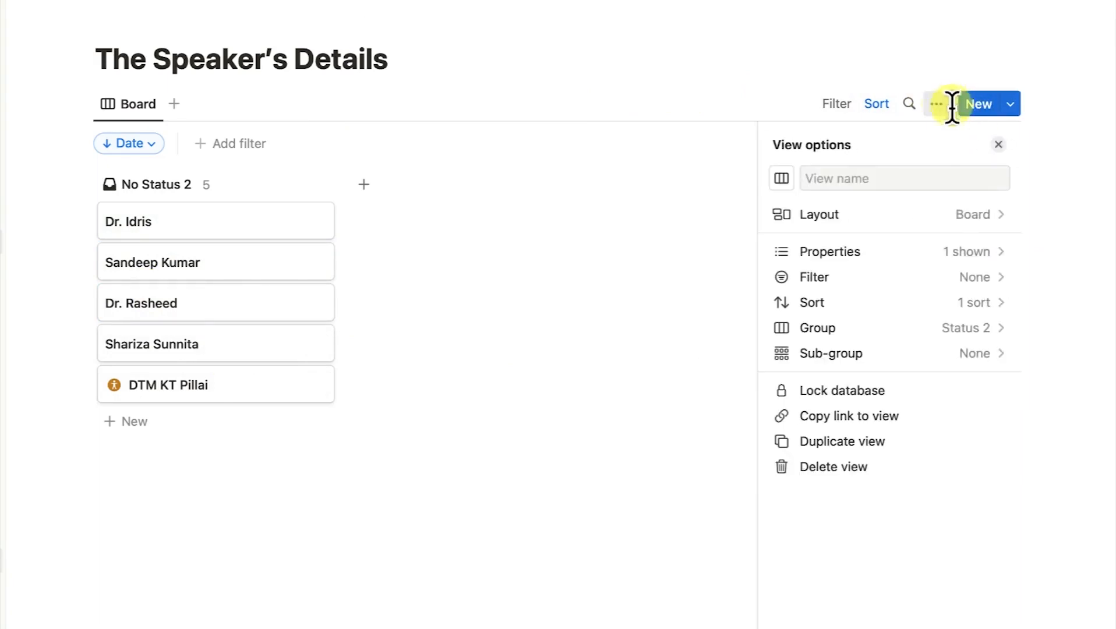
left_click(919, 217)
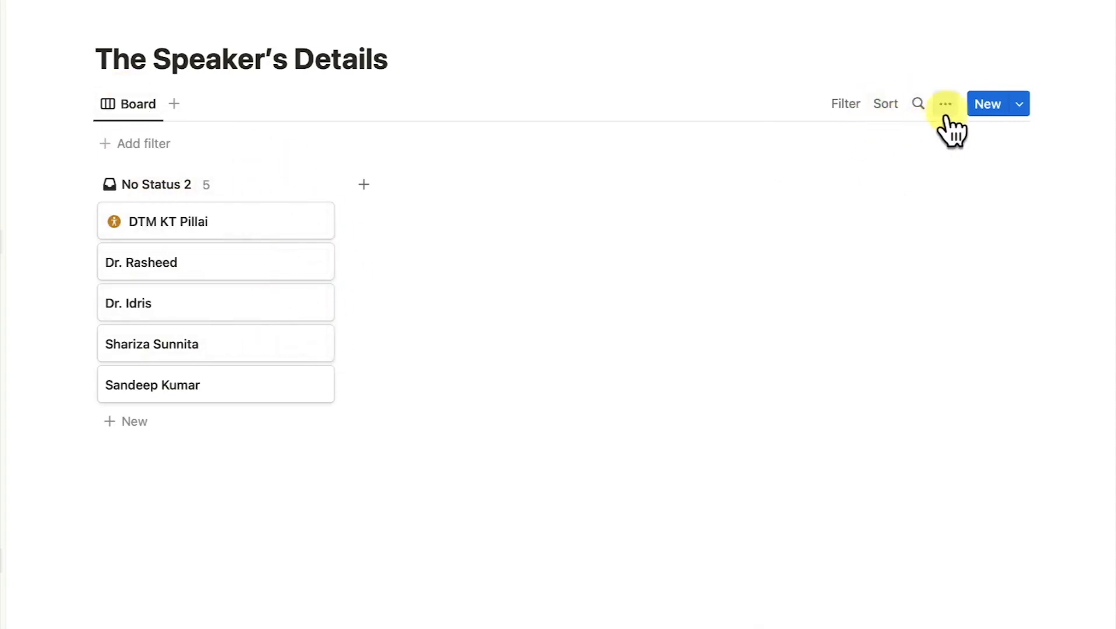
Switch the speakers' board view layout back to Table.
left_click(945, 105)
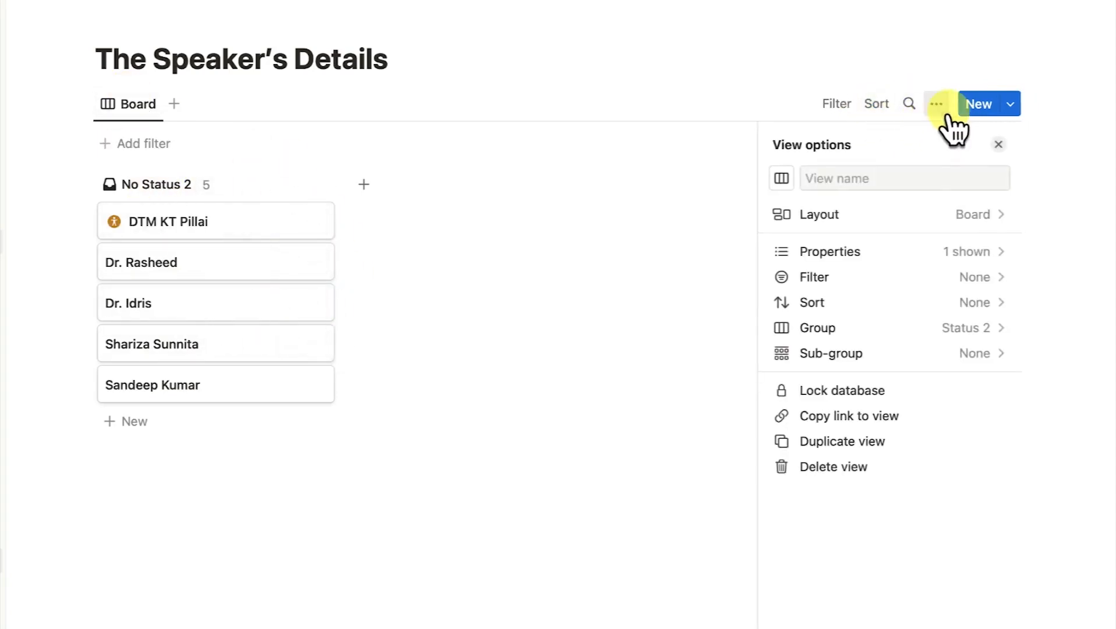
left_click(944, 214)
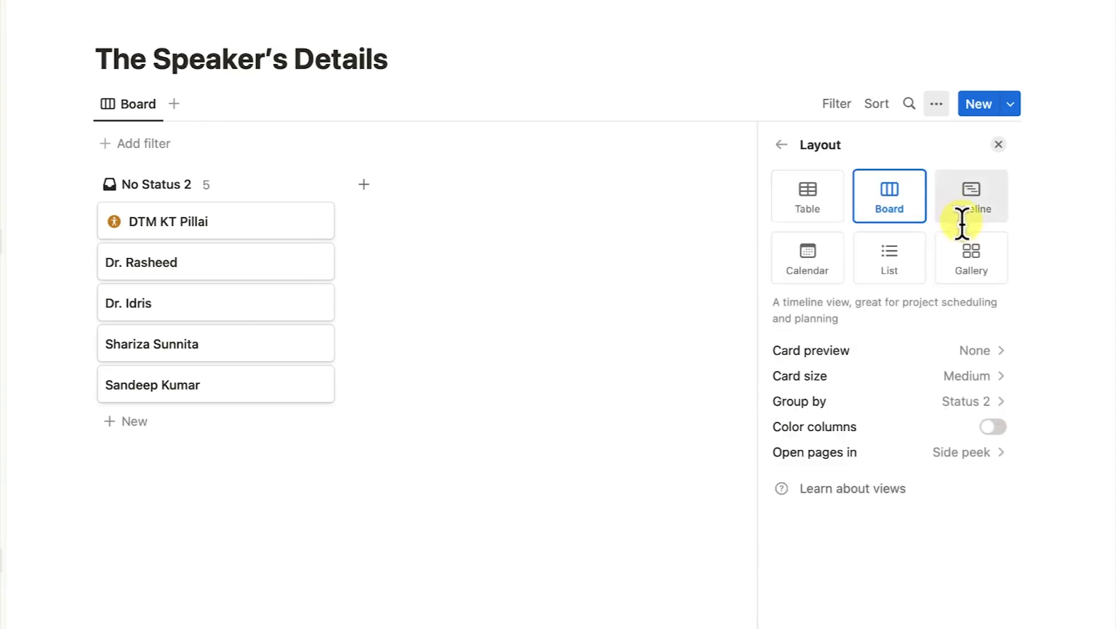
left_click(837, 204)
left_click(429, 416)
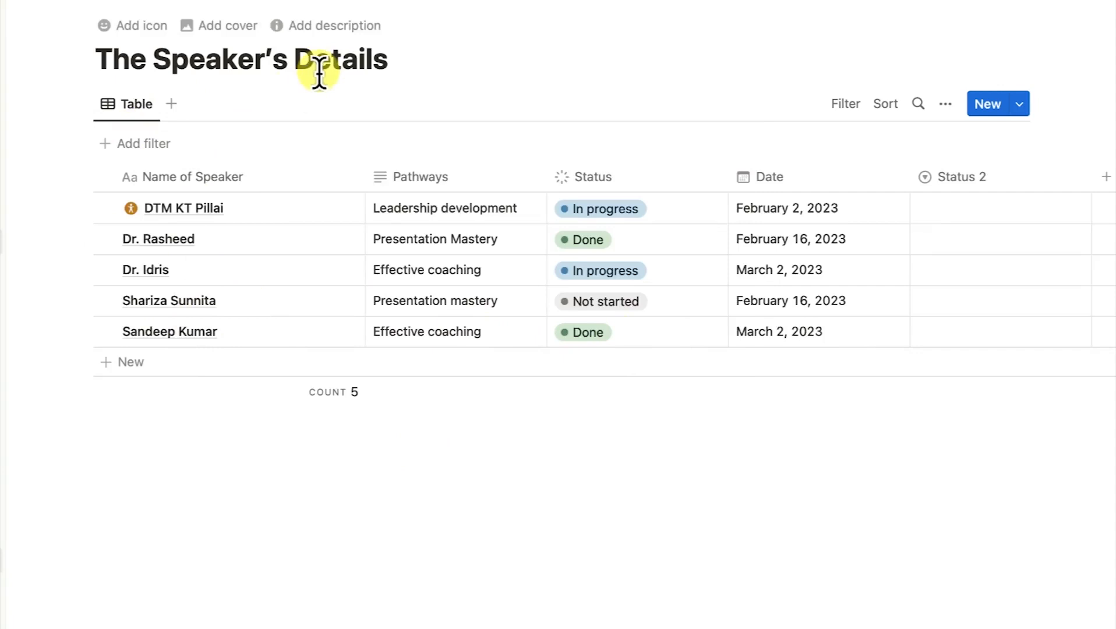
Add a new Board view to the speaker database next to the Table.
left_click(171, 104)
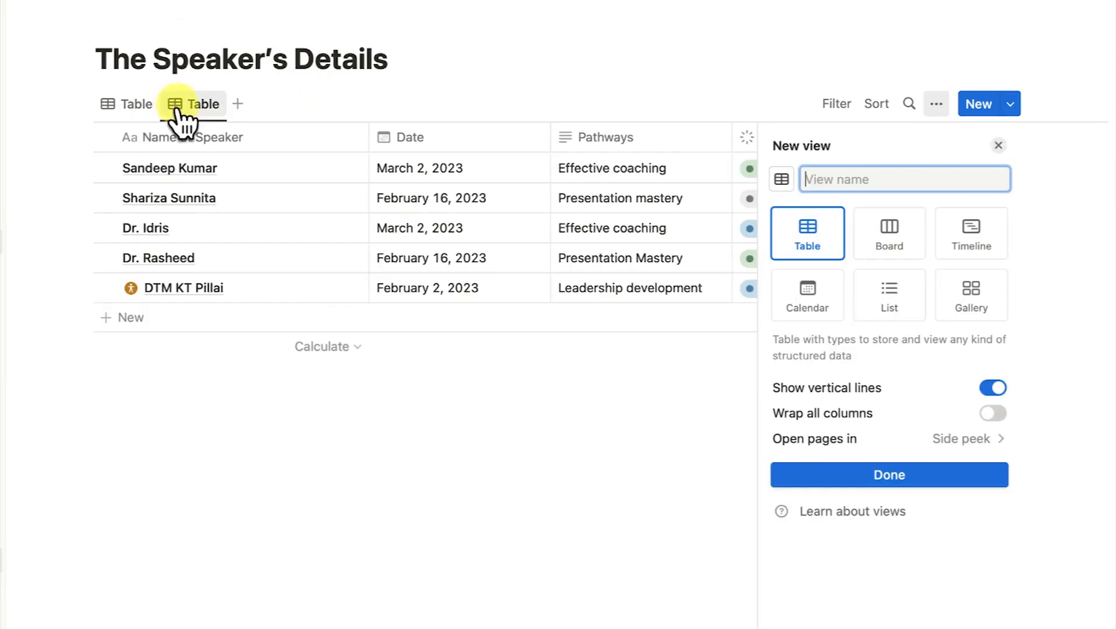
left_click(889, 244)
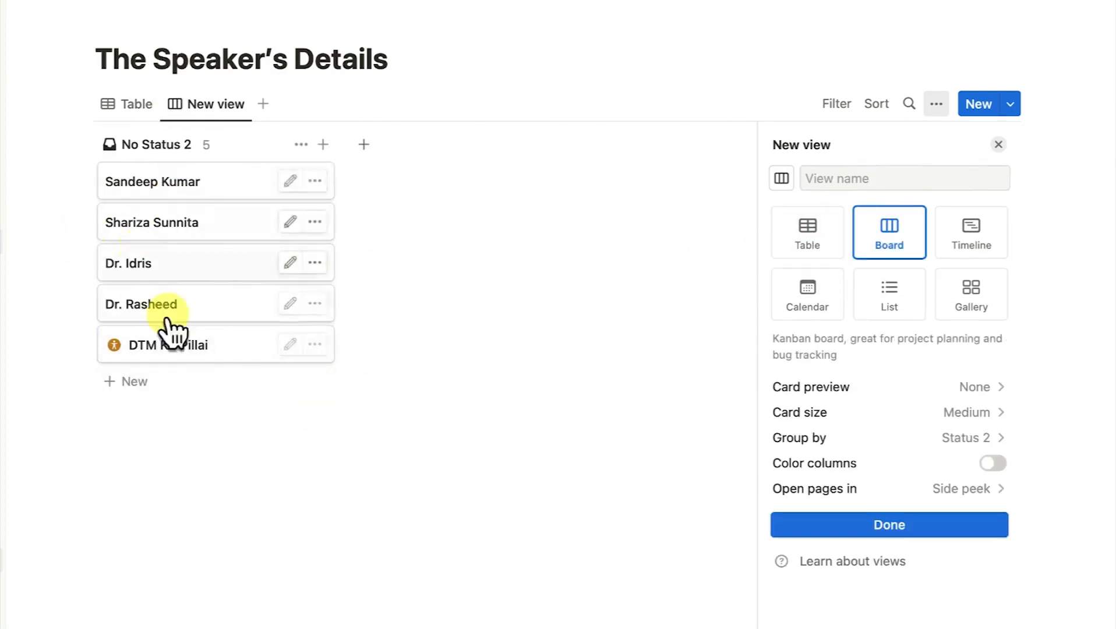
left_click(344, 254)
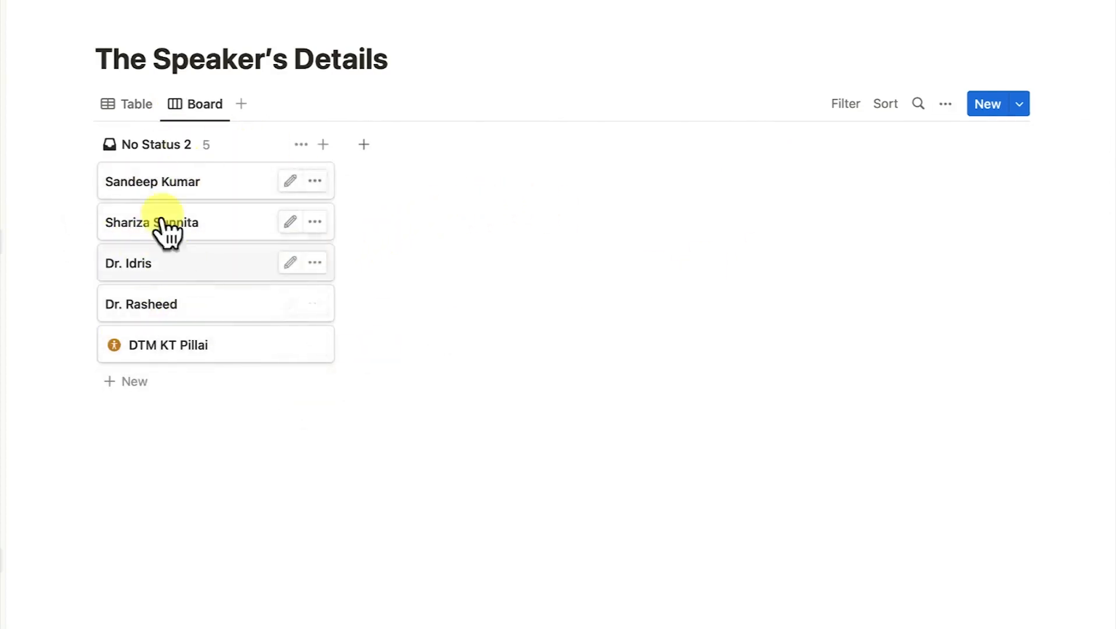
left_click(172, 185)
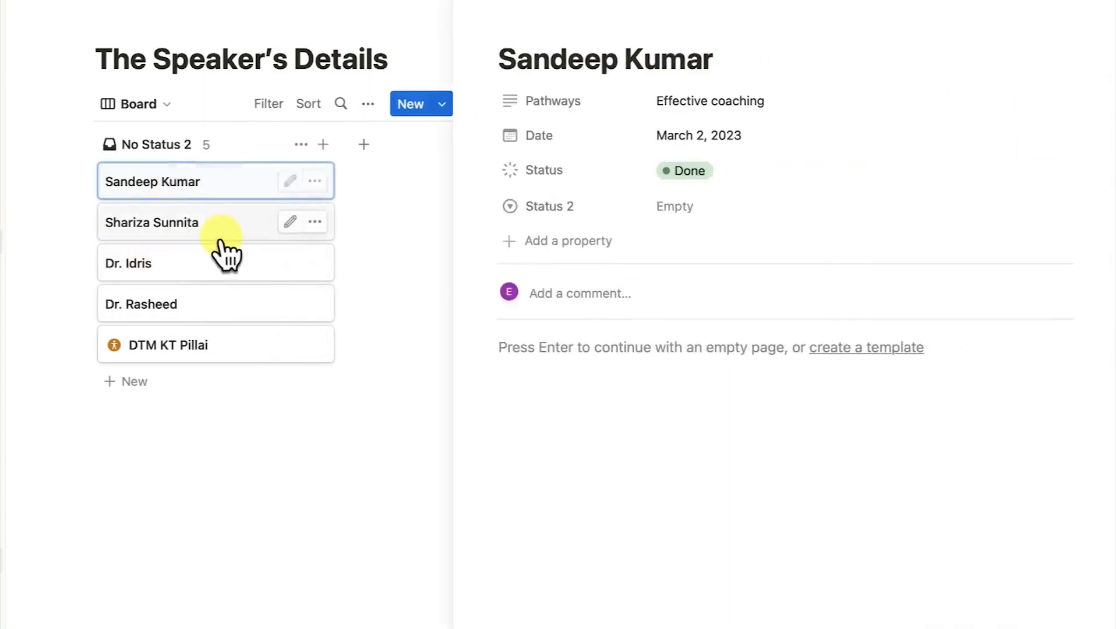
left_click(196, 224)
left_click(173, 278)
left_click(176, 301)
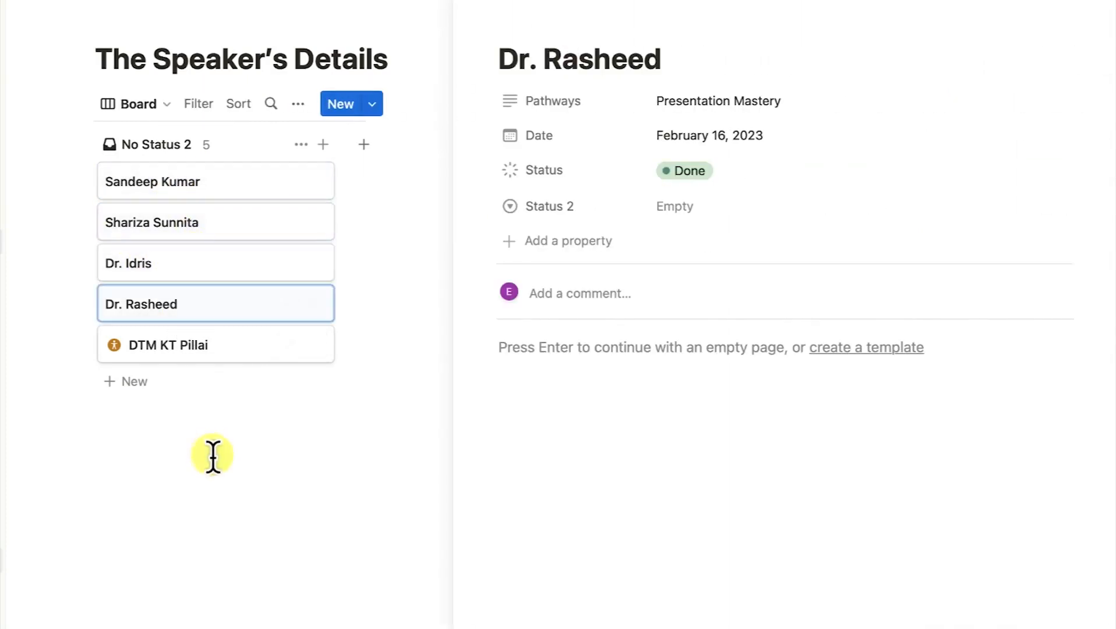
left_click(254, 429)
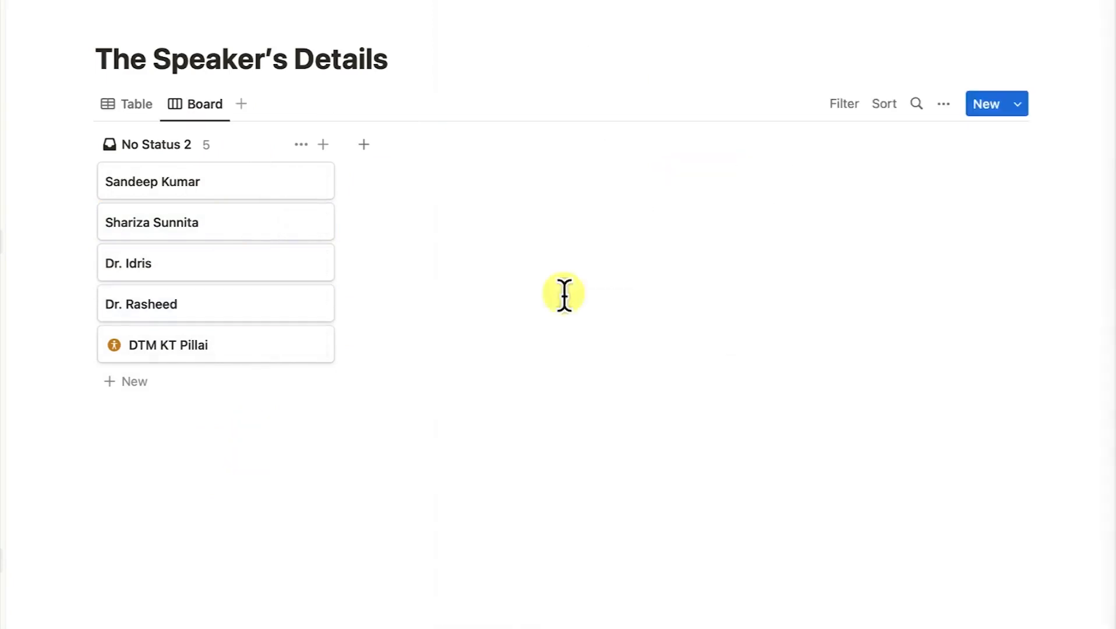
Add a Calendar view to the speaker database beside the Board view.
left_click(241, 105)
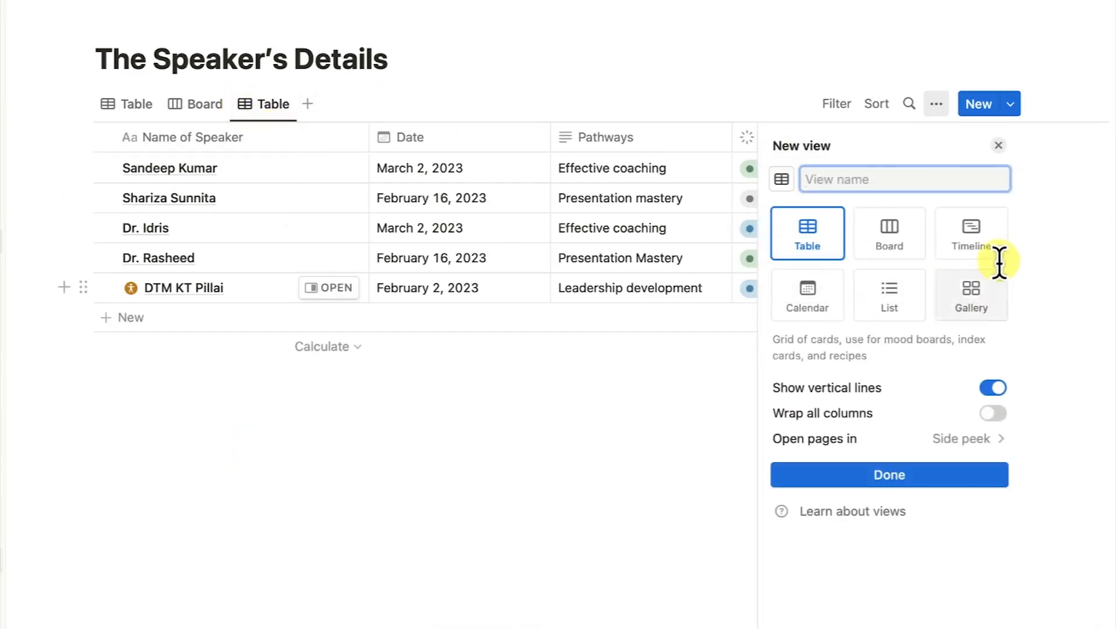
left_click(811, 291)
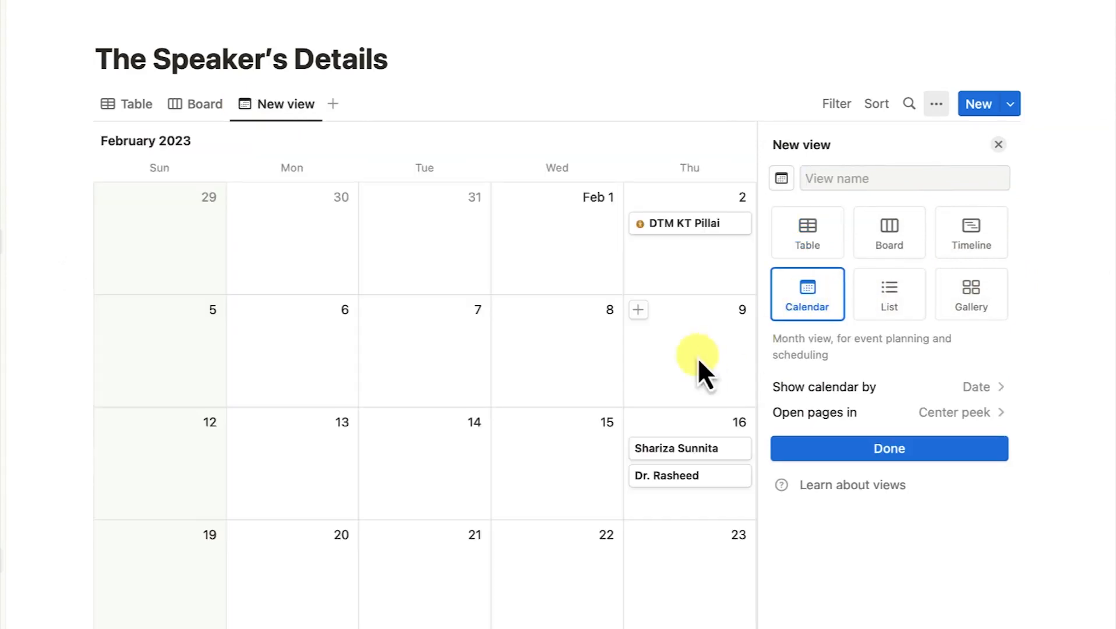
left_click(637, 55)
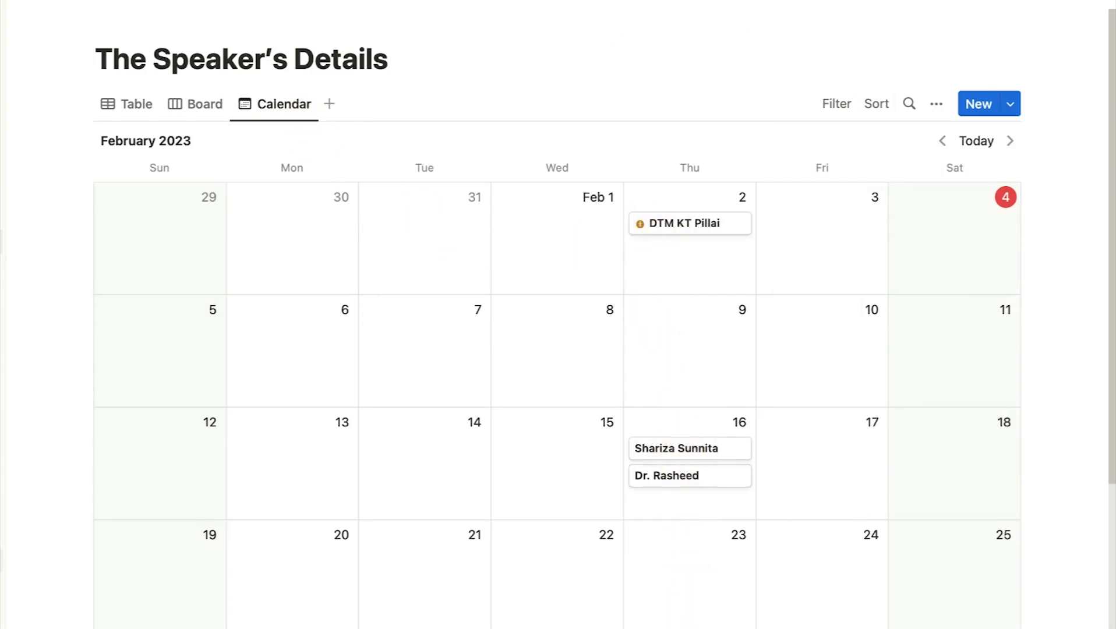
left_click(701, 229)
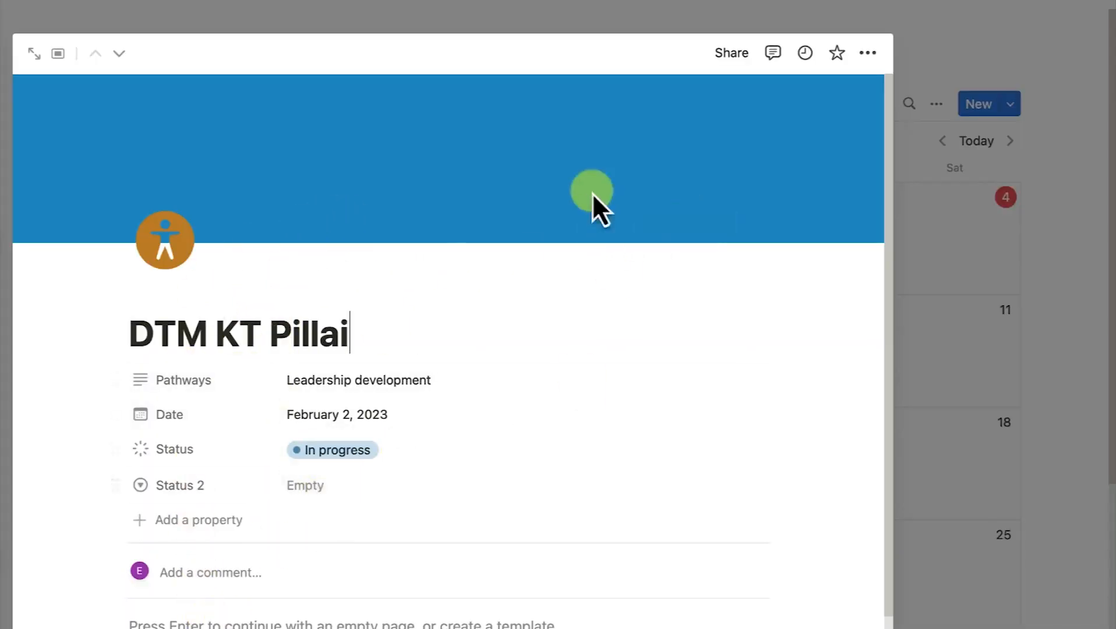
left_click(994, 356)
scroll(527, 220, "down", 5)
scroll(516, 256, "up", 5)
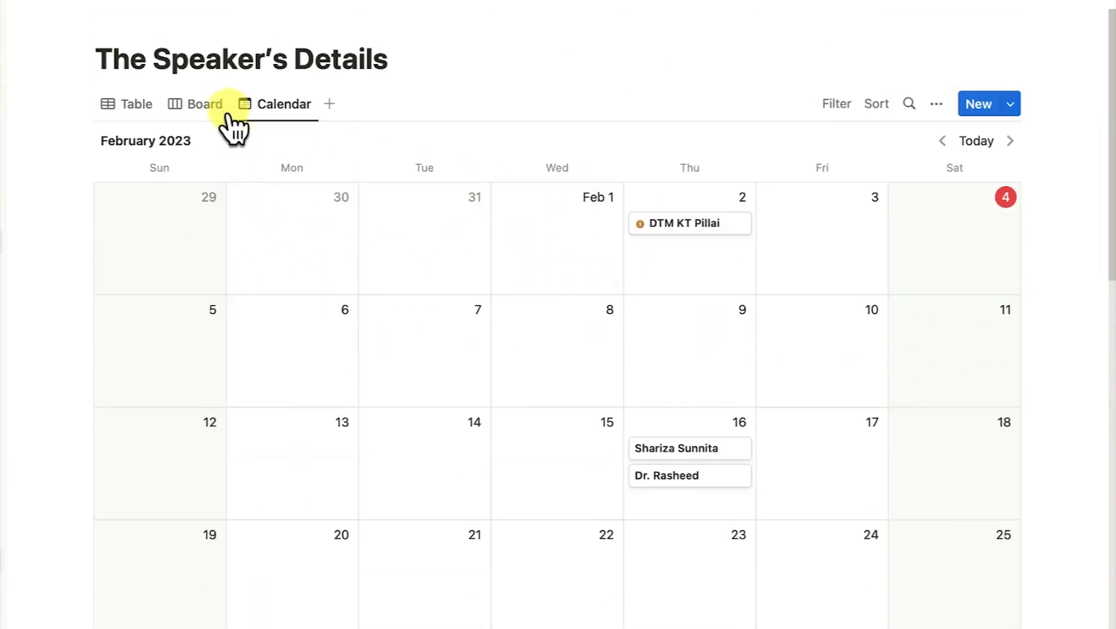
Switch between the Table, Board and Calendar views, ending on Calendar.
left_click(201, 112)
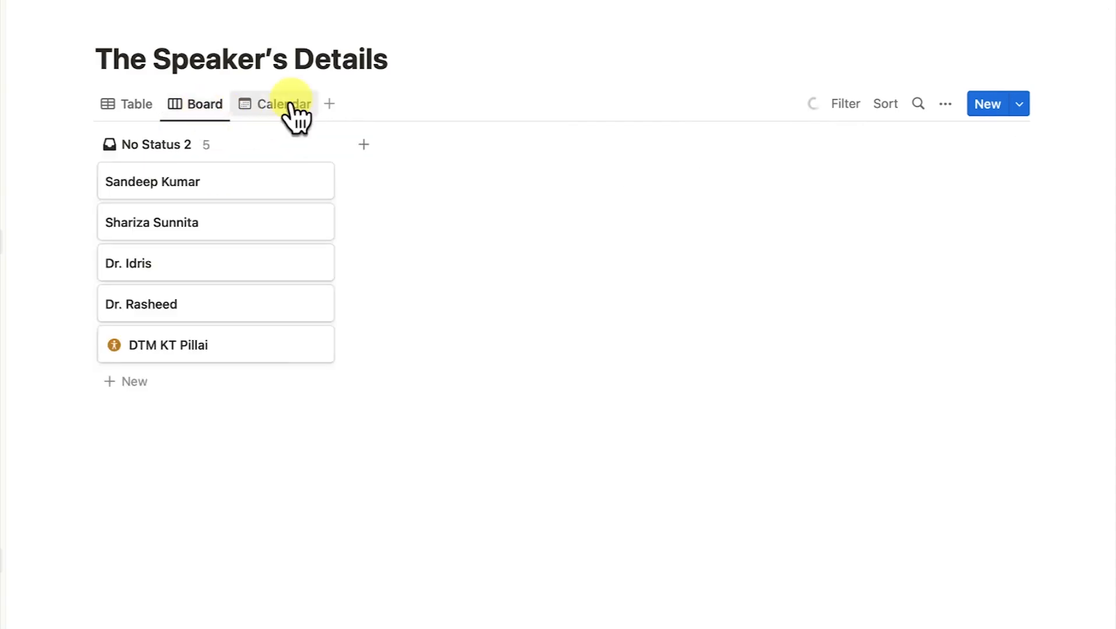
left_click(271, 109)
left_click(198, 109)
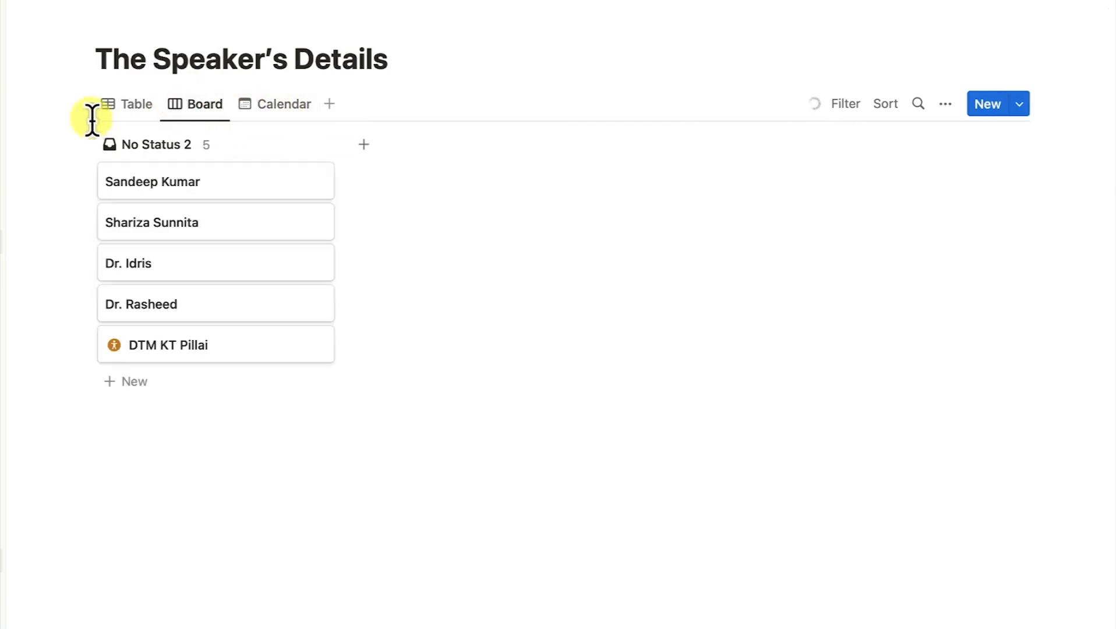
left_click(137, 109)
left_click(192, 109)
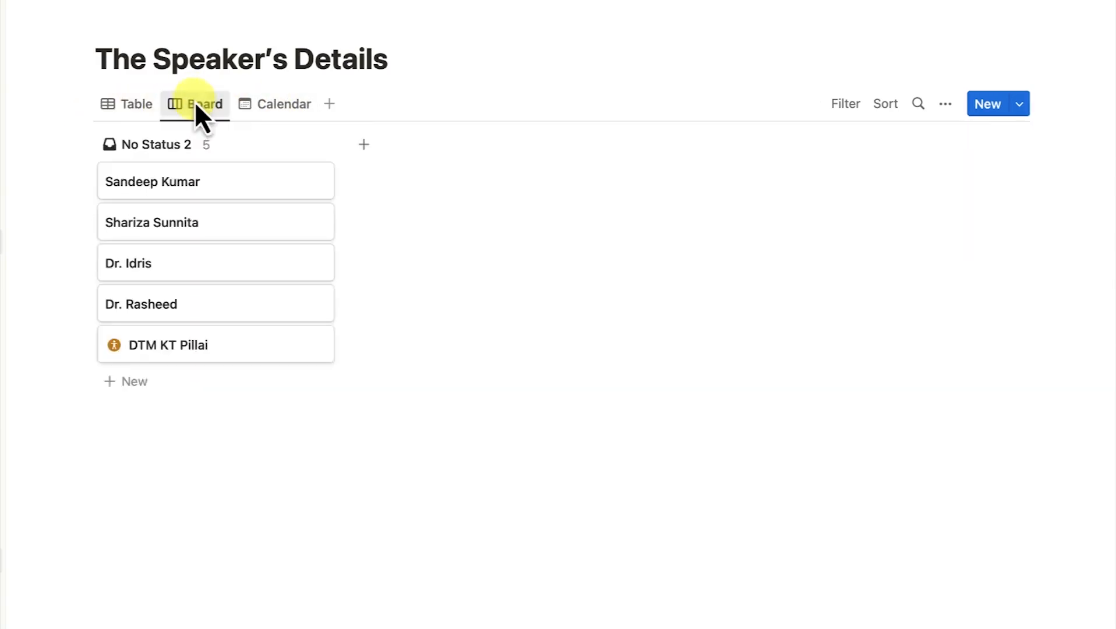
left_click(268, 108)
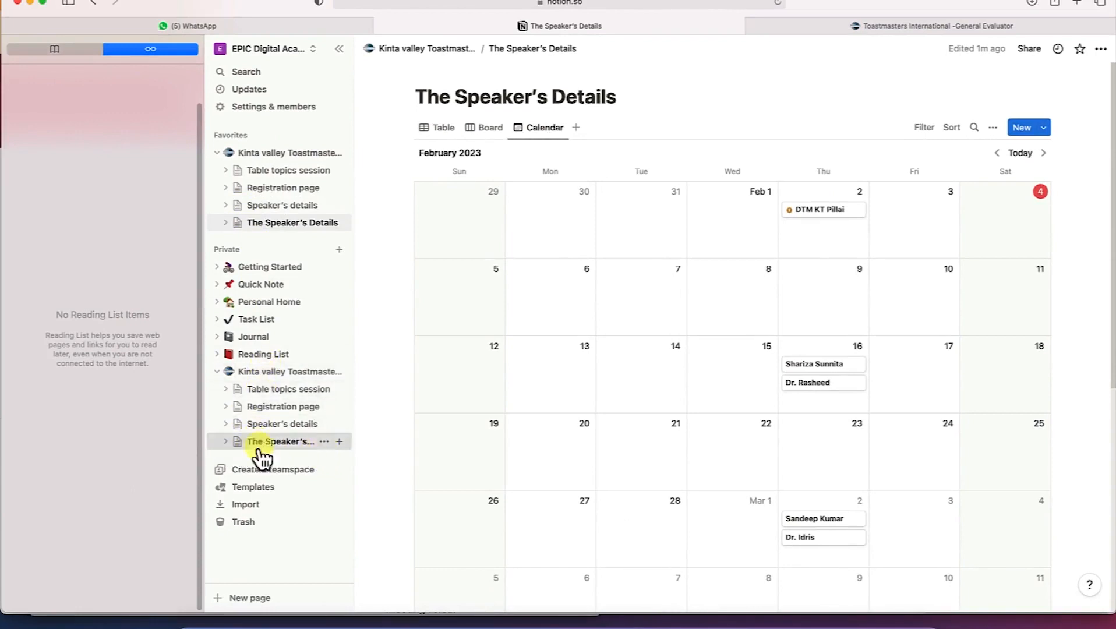
Expand The Speaker's Details in the sidebar and open its Table, Board and Calendar views.
left_click(226, 442)
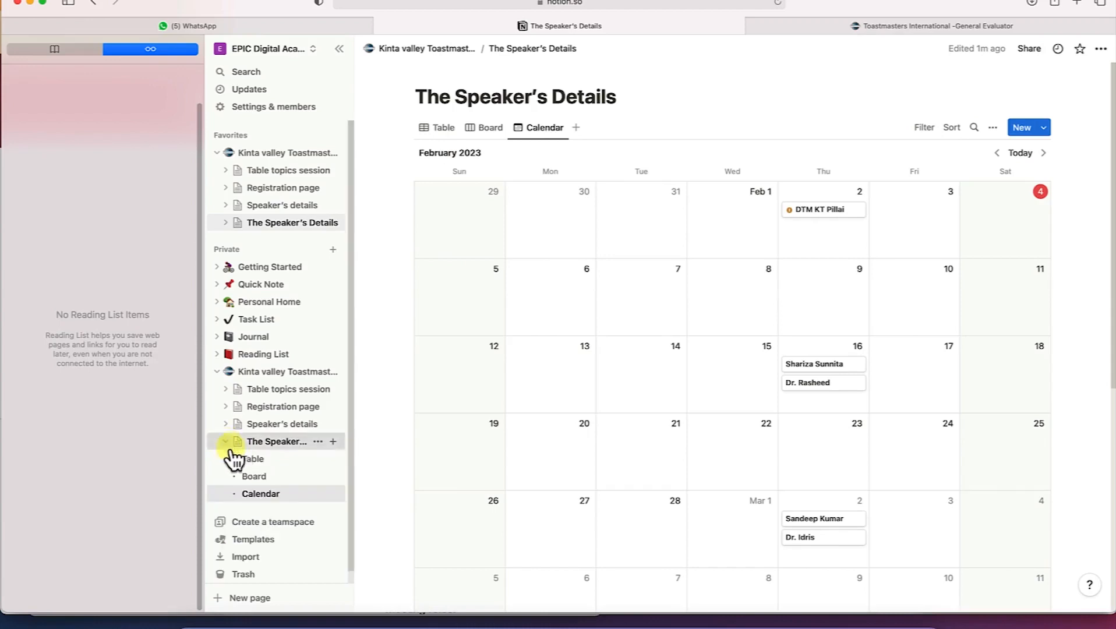
left_click(252, 458)
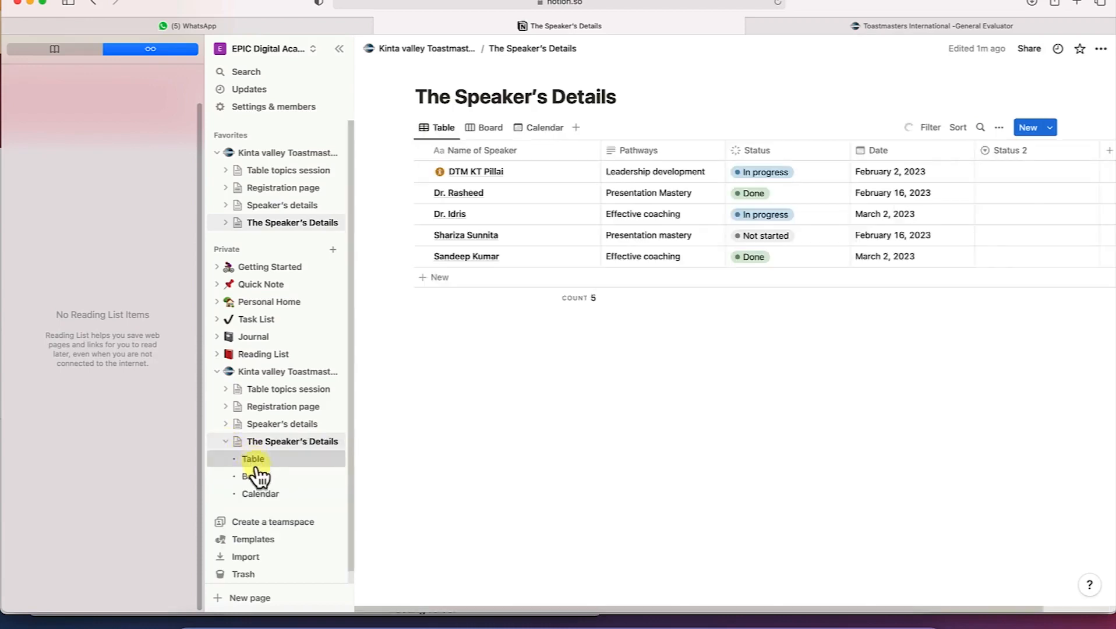
left_click(262, 476)
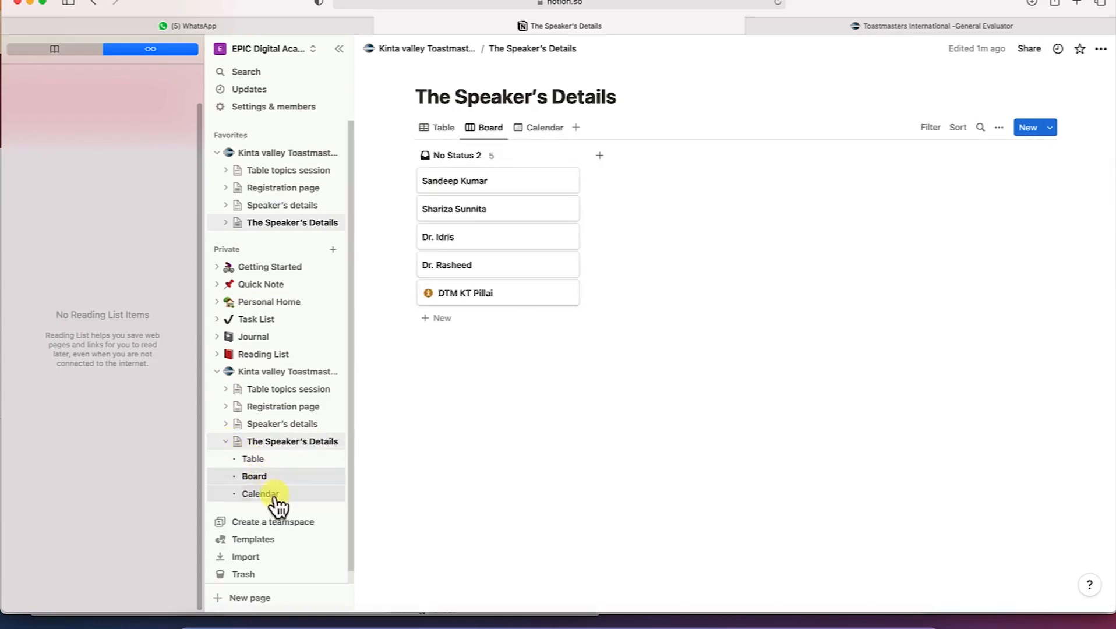
left_click(272, 495)
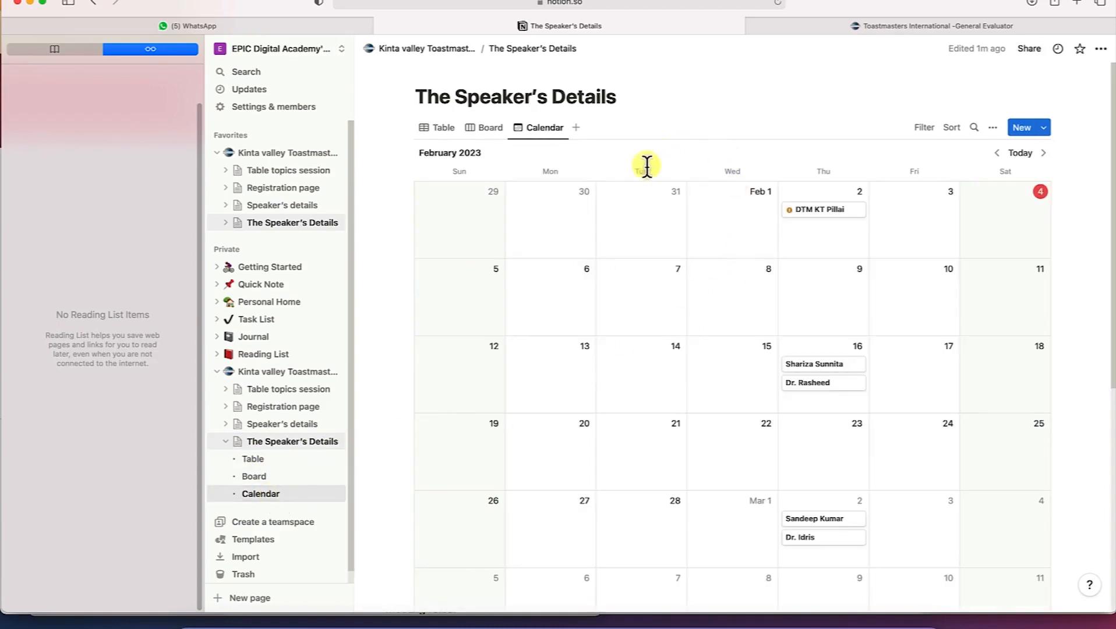